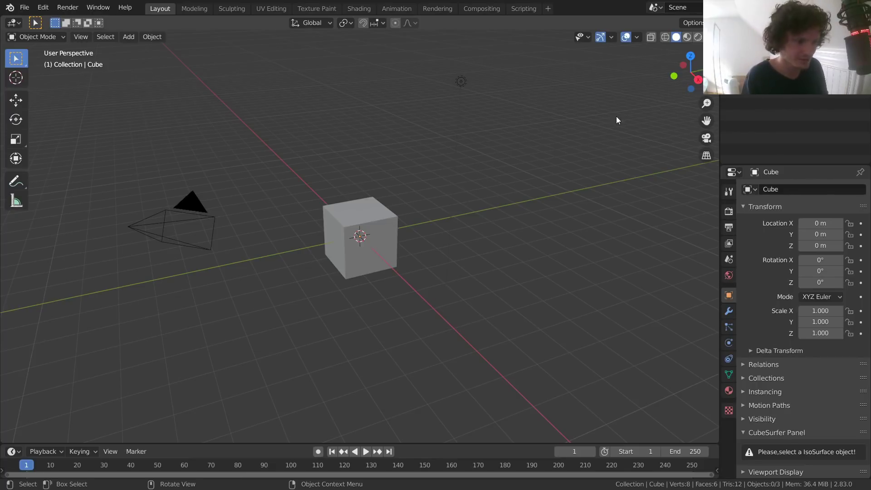
# - Switch to the top orthographic view and delete the default cube
pyautogui.press('KP_7')
pyautogui.scroll(4, 448, 200)
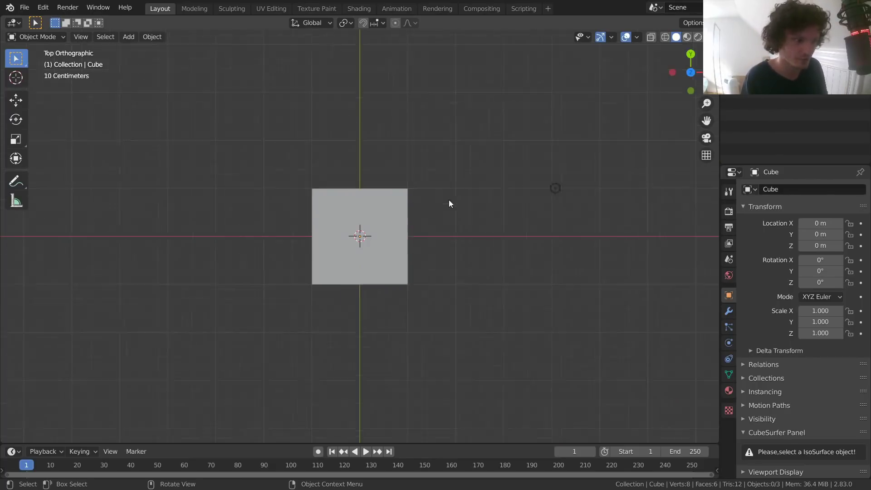
pyautogui.click(320, 235)
pyautogui.press('x')
pyautogui.click(323, 231)
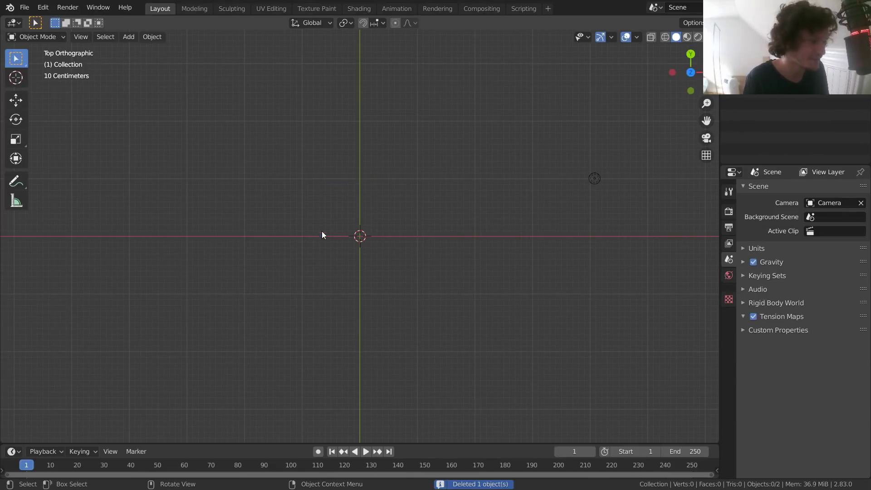
# - Add a mesh circle at the origin with 32 vertices and a 1 m radius
pyautogui.hotkey('shift', 'a')
pyautogui.moveTo(337, 171)
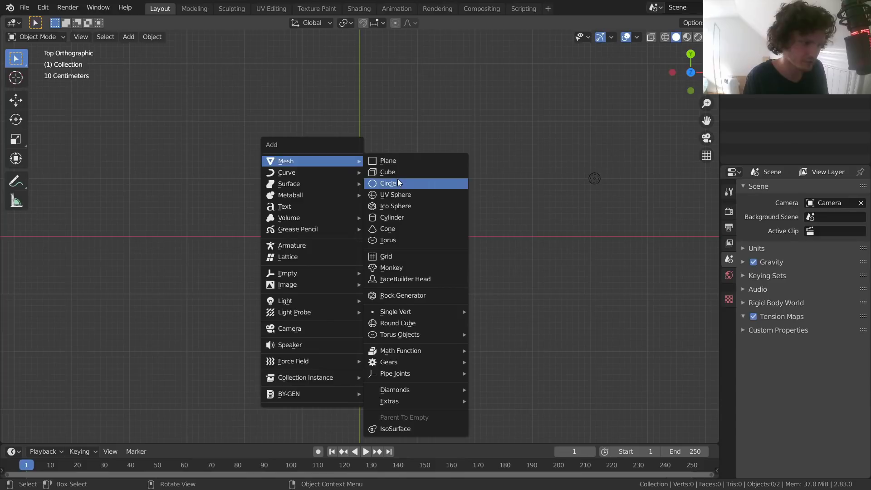
pyautogui.click(398, 180)
pyautogui.scroll(1, 388, 212)
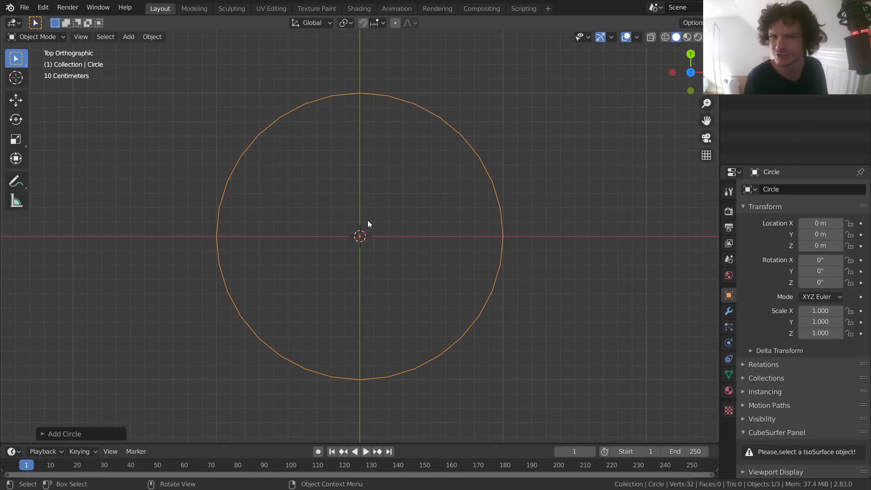
pyautogui.click(87, 436)
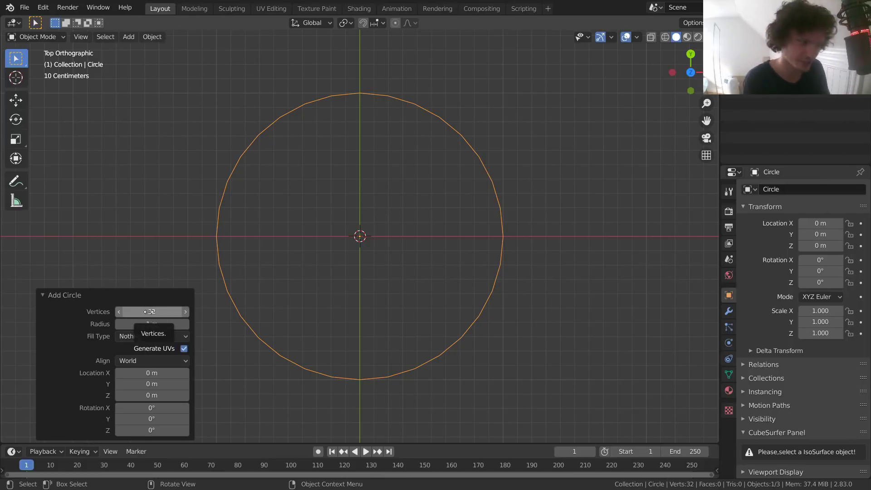
pyautogui.moveTo(149, 312)
pyautogui.mouseDown()
pyautogui.moveTo(141, 309)
pyautogui.moveTo(154, 310)
pyautogui.mouseUp()
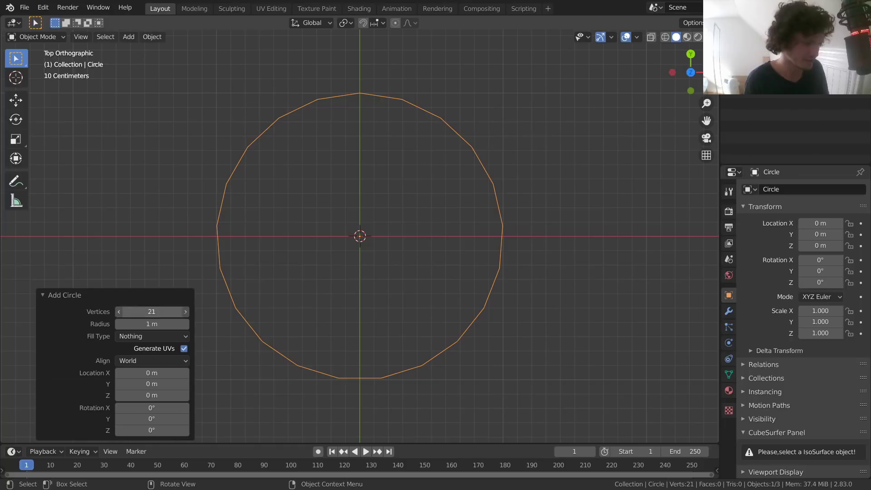
pyautogui.click(159, 313)
pyautogui.write('32')
pyautogui.press('Return')
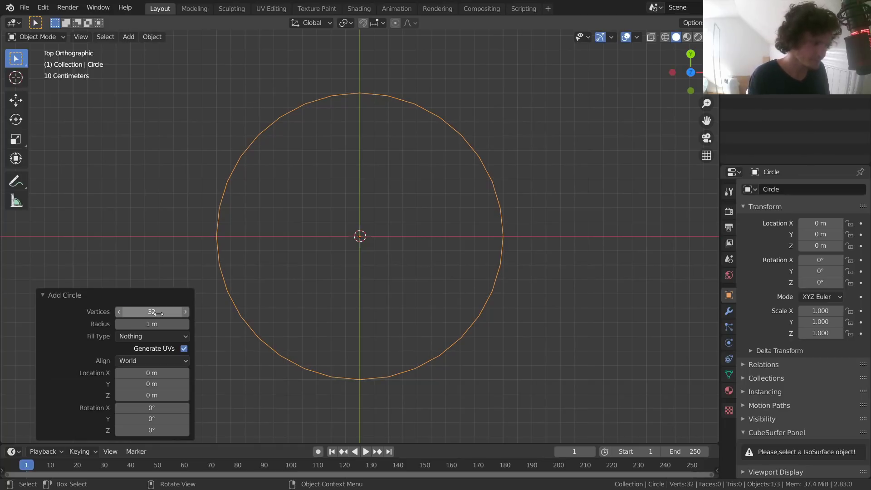
# - Turn the circle into a filled triangle fan using Poke Faces, and select its centre vertex
pyautogui.press('Tab')
pyautogui.press('f')
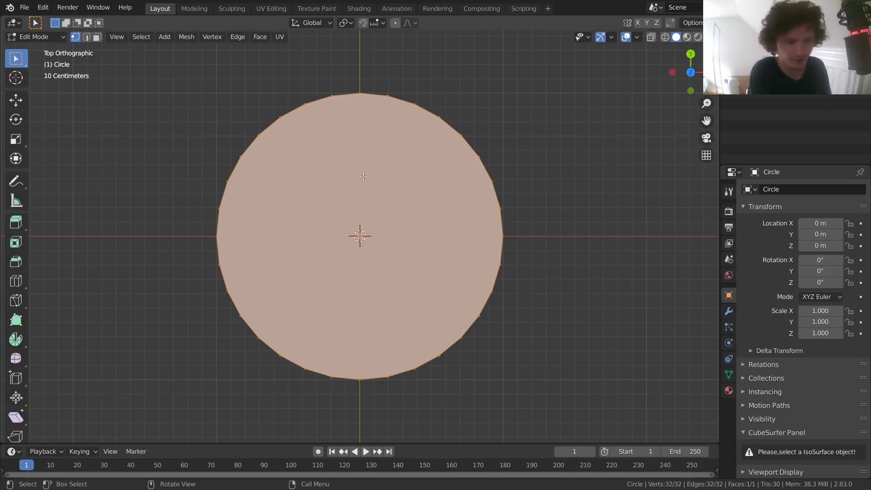
pyautogui.press('F3')
pyautogui.write('Poke Faces')
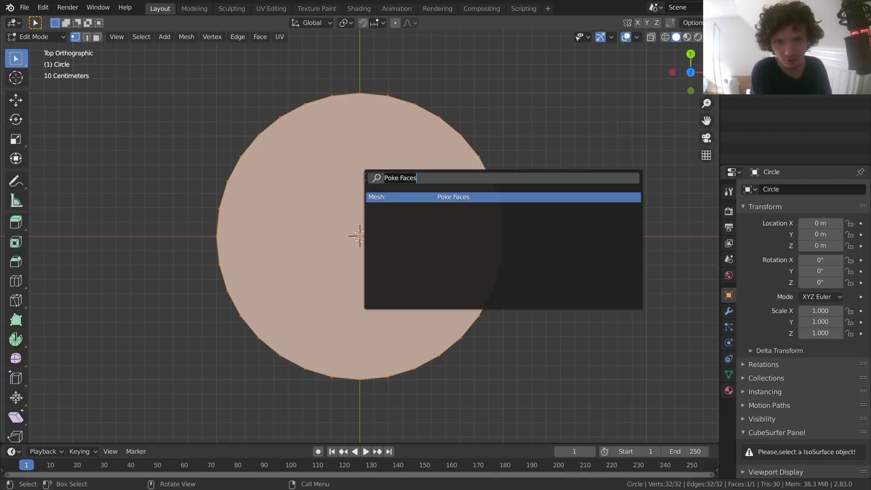
pyautogui.hotkey('ctrl', 'a')
pyautogui.write('poke')
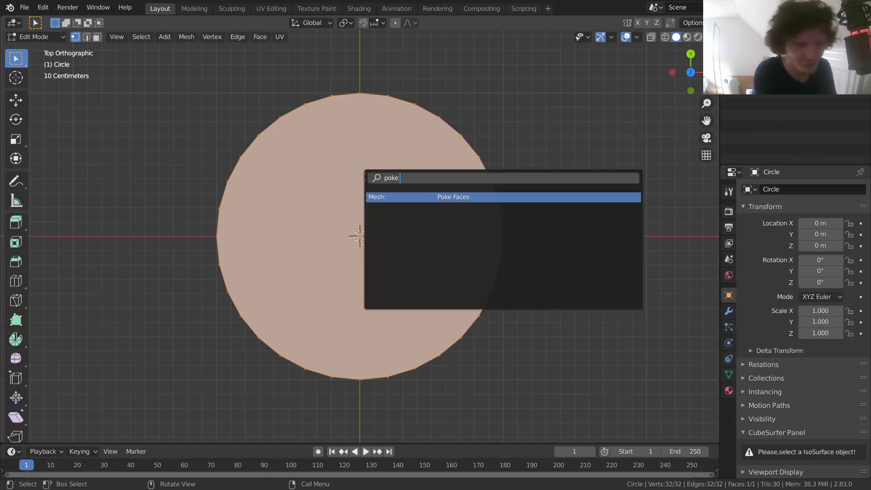
pyautogui.press('Return')
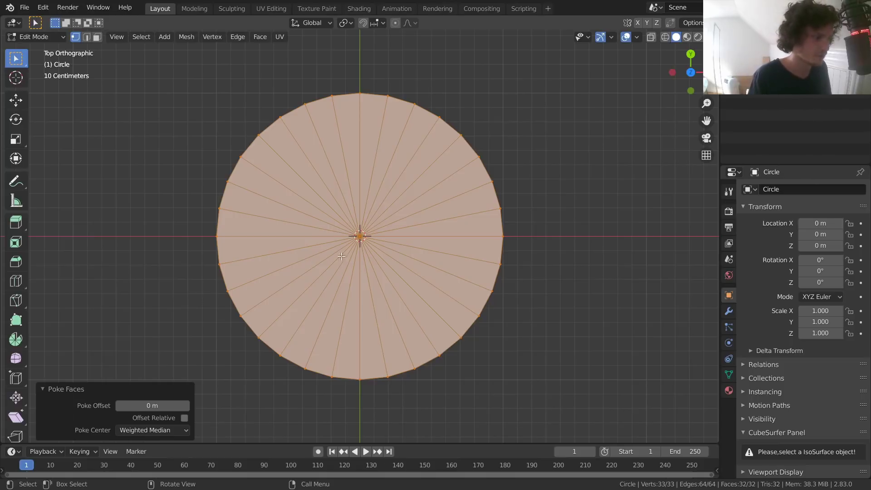
pyautogui.click(360, 236)
# - Try moving the centre vertex away from the middle of the circle, undoing each move
pyautogui.press('g')
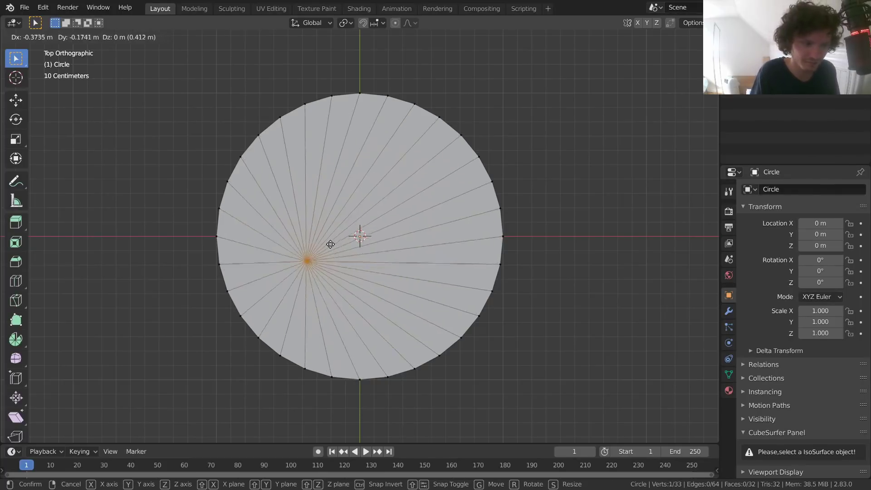
pyautogui.click(401, 208)
pyautogui.press('ctrl')
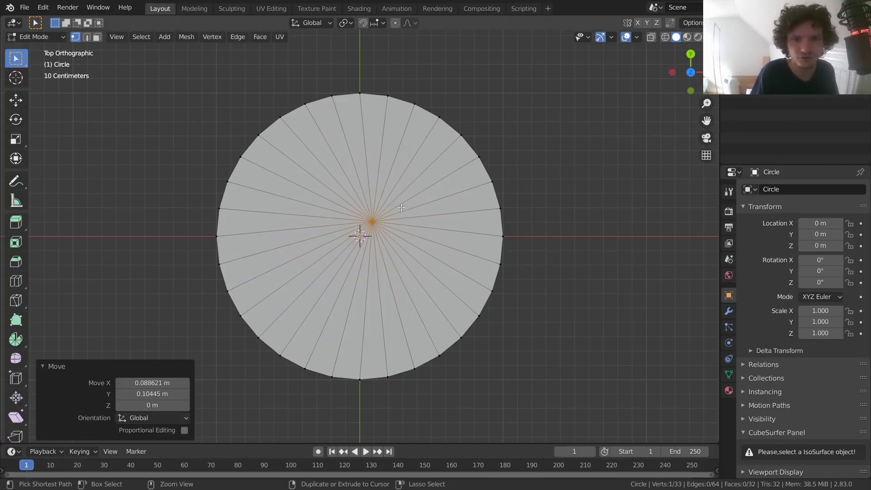
pyautogui.hotkey('ctrl', 'z')
pyautogui.press('Tab')
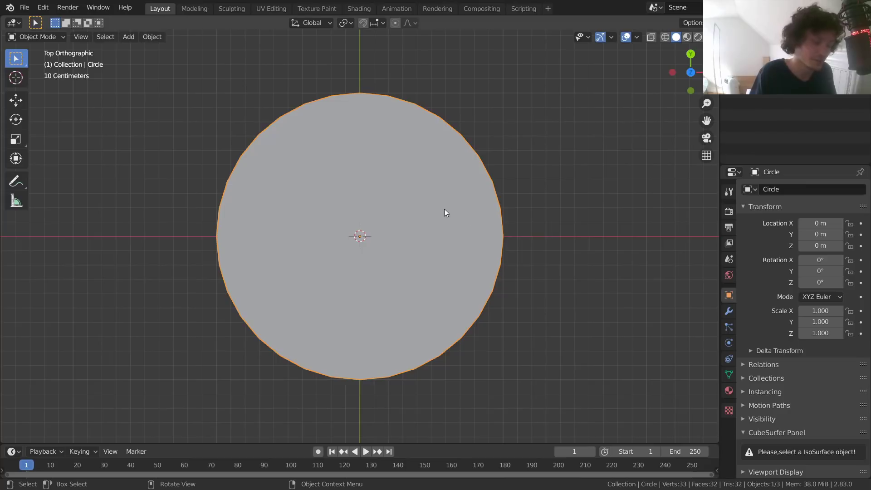
pyautogui.press('Tab')
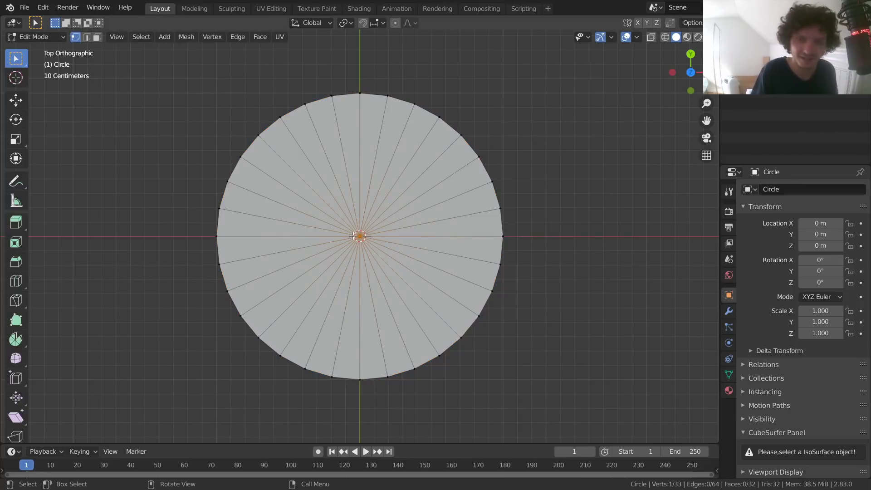
pyautogui.press('g')
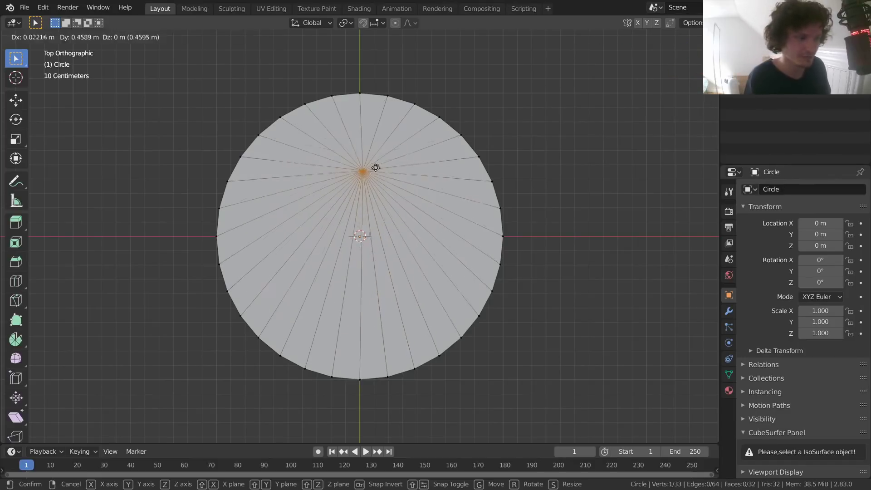
pyautogui.click(363, 171)
pyautogui.hotkey('ctrl', 'z')
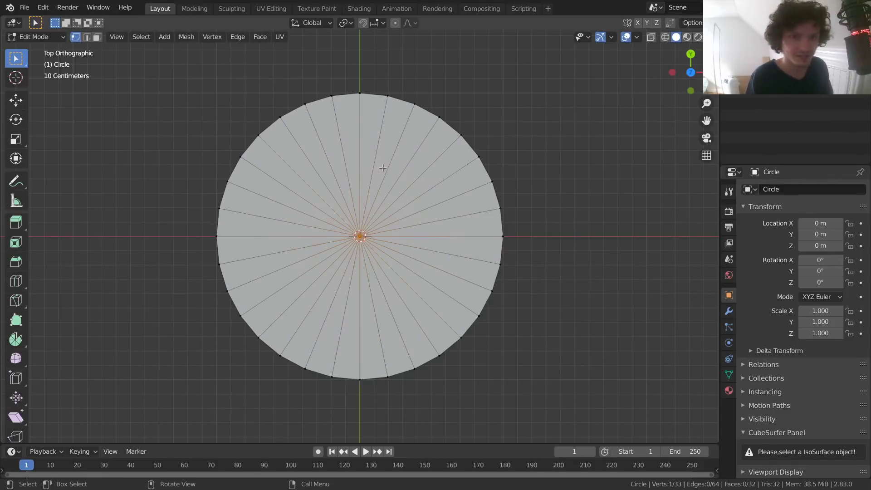
# - Hook the selected centre vertex to a new object and return to Object Mode
pyautogui.hotkey('ctrl', 'h')
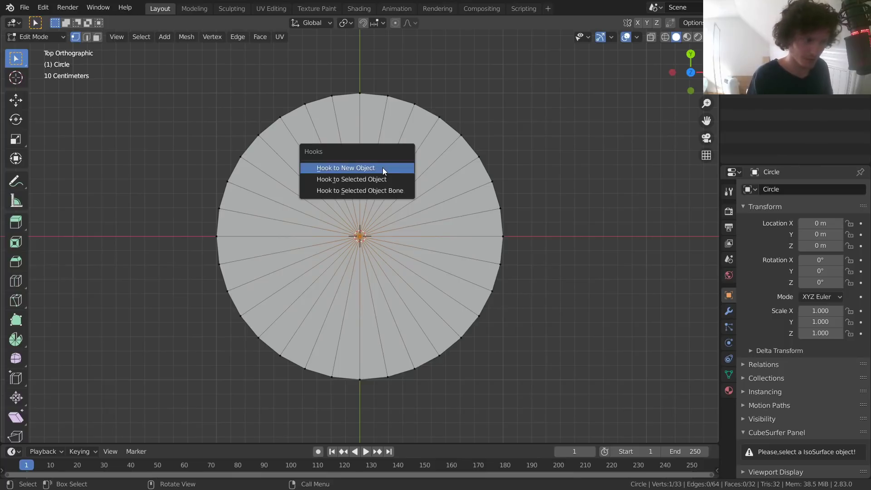
pyautogui.click(383, 167)
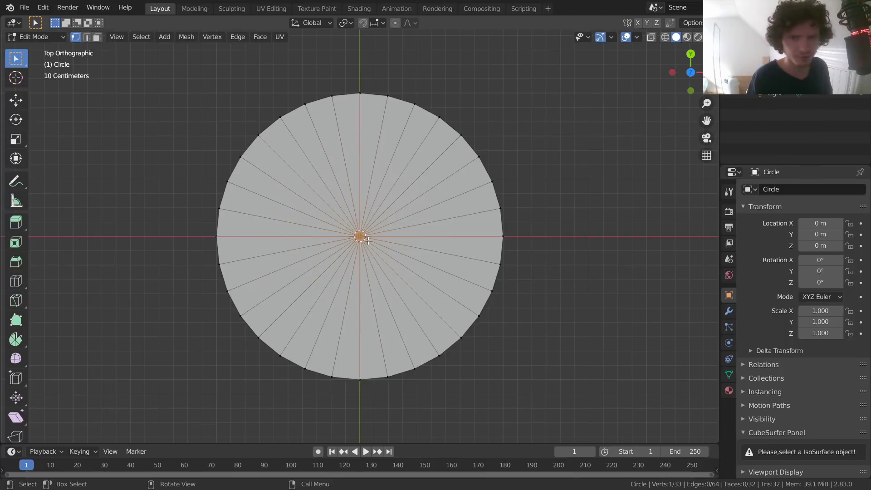
pyautogui.press('Tab')
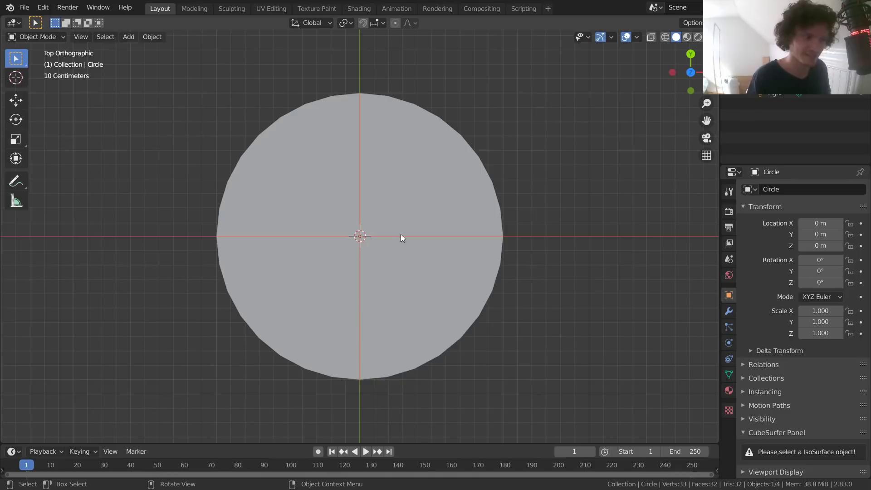
# - Move the hook empty slightly above and to the right of the circle's centre
pyautogui.click(401, 235)
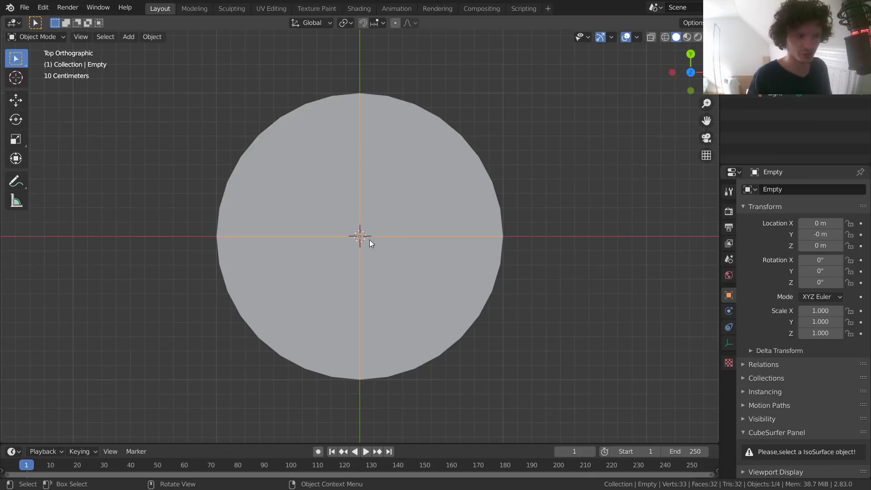
pyautogui.press('g')
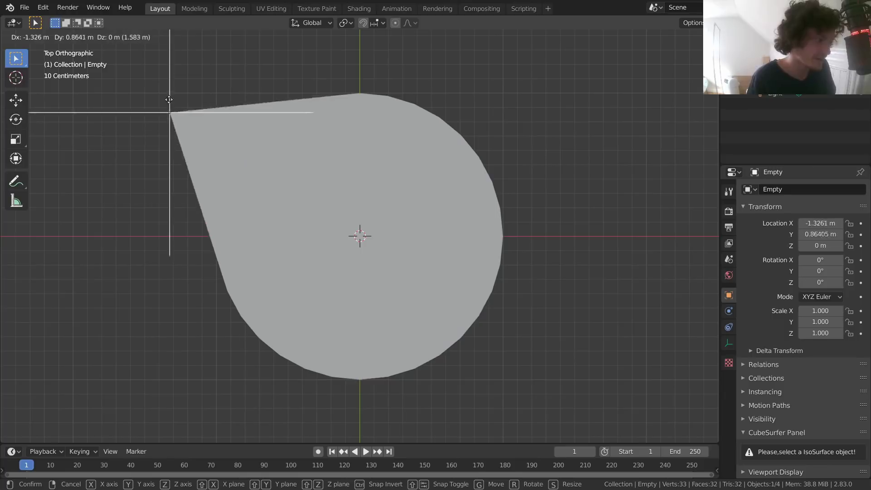
pyautogui.click(382, 191)
# - Enable the on-cage display of the circle's Hook modifier and check the deformed mesh in Edit Mode
pyautogui.click(440, 181)
pyautogui.press('Tab')
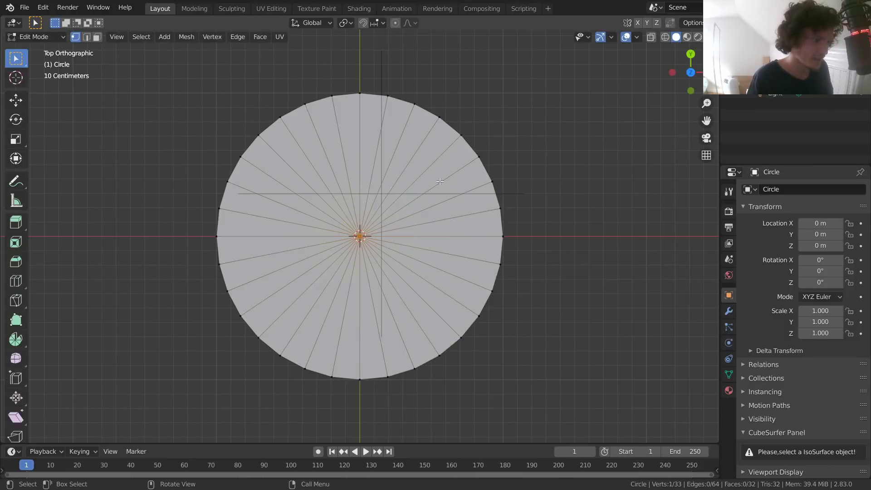
pyautogui.press('Tab')
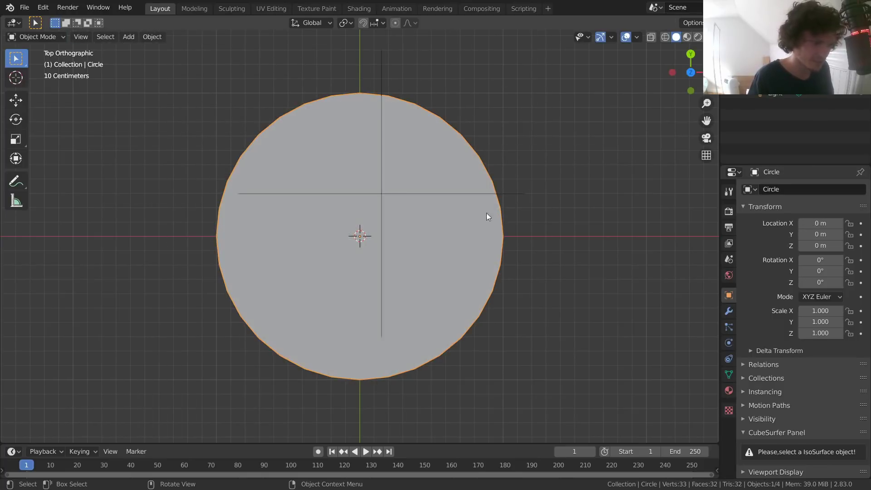
pyautogui.click(730, 312)
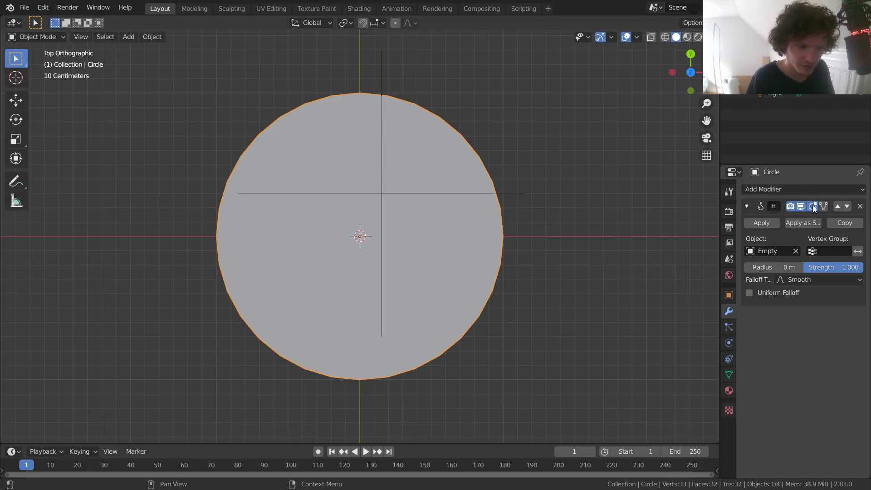
pyautogui.press('Tab')
pyautogui.press('Tab')
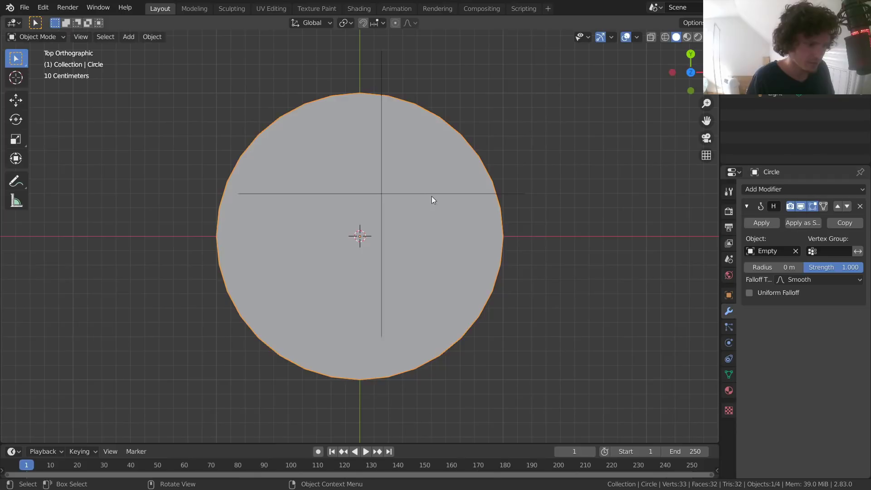
pyautogui.press('Tab')
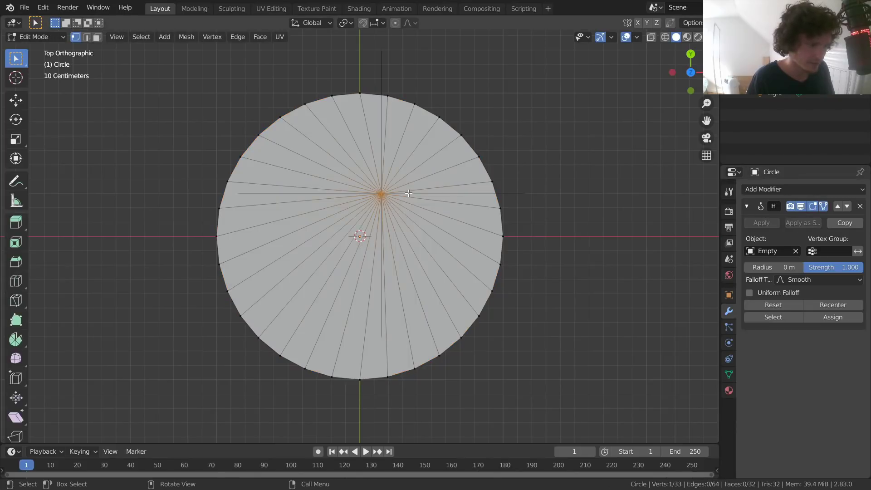
pyautogui.press('Tab')
pyautogui.press('Tab')
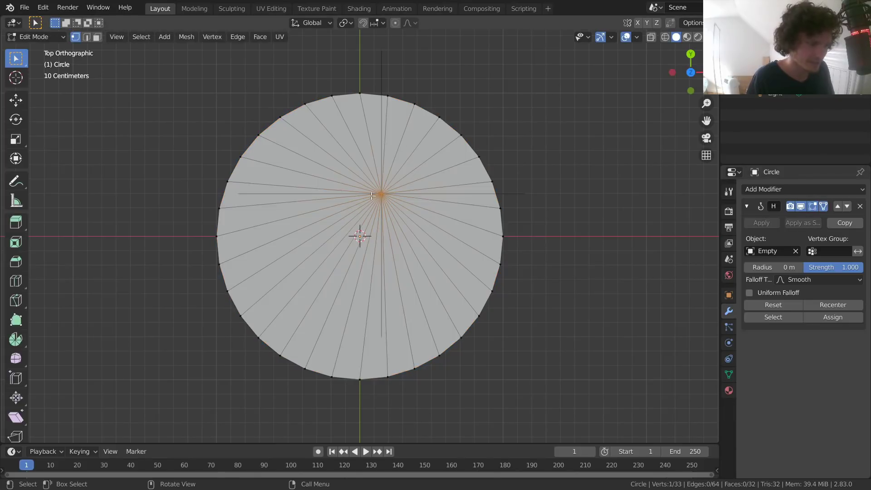
# - Leave Edit Mode and move the hook empty to about X -0.55 m, Y -0.25 m
pyautogui.press('Tab')
pyautogui.click(391, 194)
pyautogui.press('g')
pyautogui.click(291, 272)
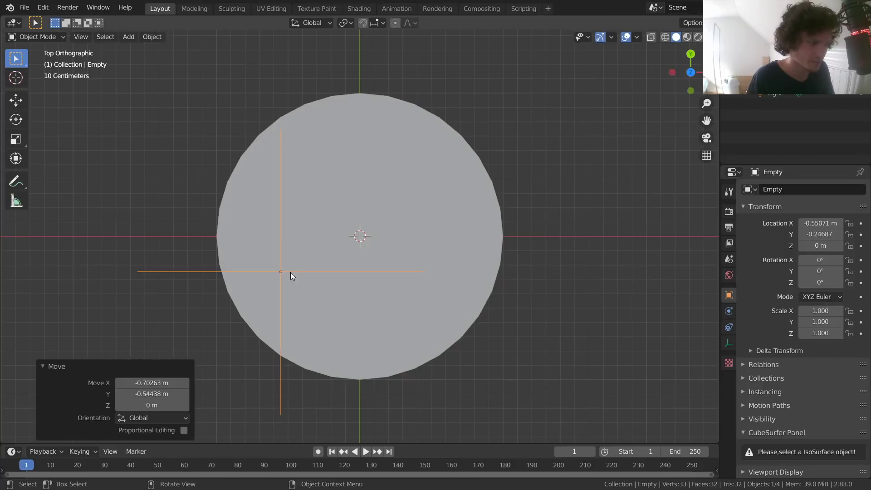
# - Select the circle, check its mesh in Edit Mode and add a Wireframe modifier after the Hook
pyautogui.click(355, 212)
pyautogui.press('Tab')
pyautogui.press('Tab')
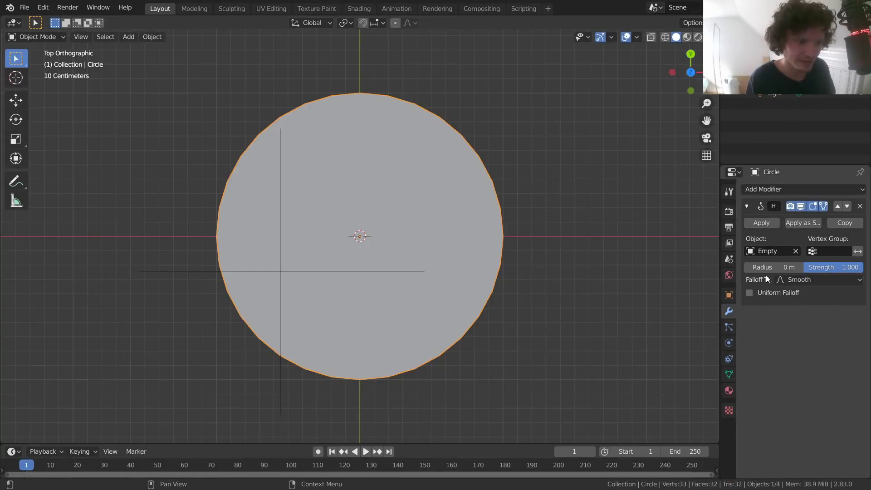
pyautogui.click(773, 191)
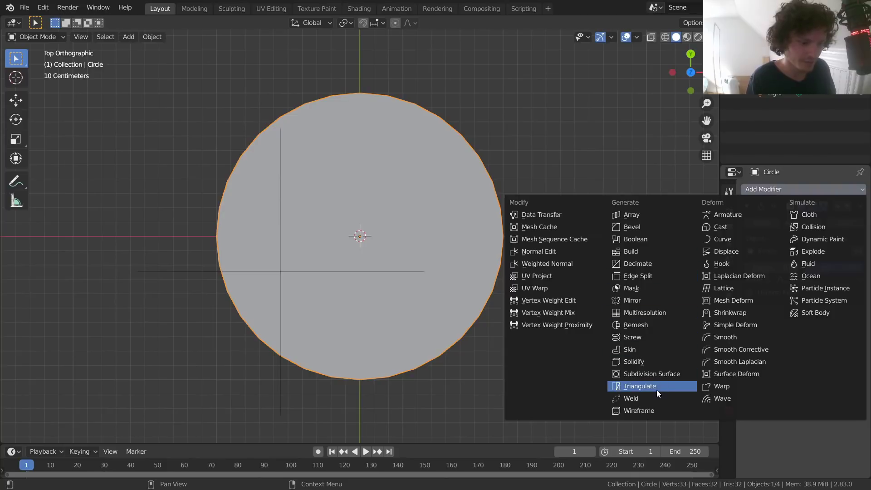
pyautogui.click(636, 410)
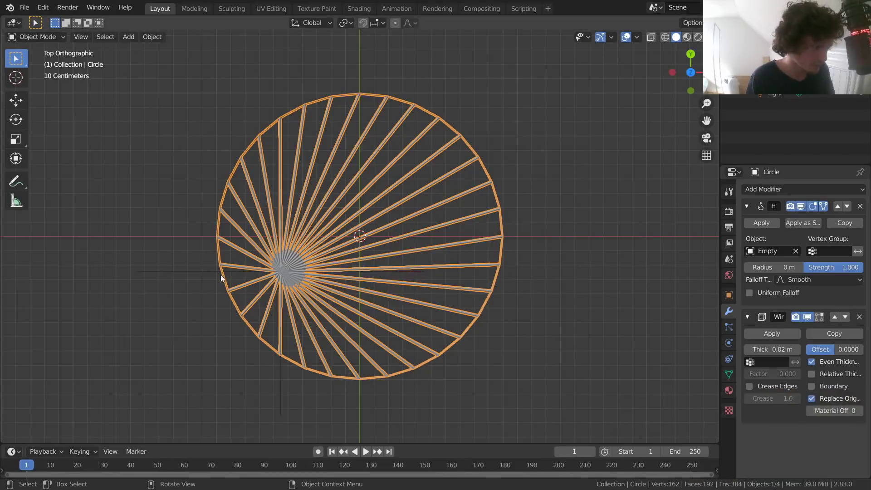
# - Move the hook empty to about X -0.23 m, Y 0.06 m, inside the wireframe circle
pyautogui.click(166, 270)
pyautogui.moveTo(166, 270); pyautogui.dragTo(212, 226)
pyautogui.click(489, 222)
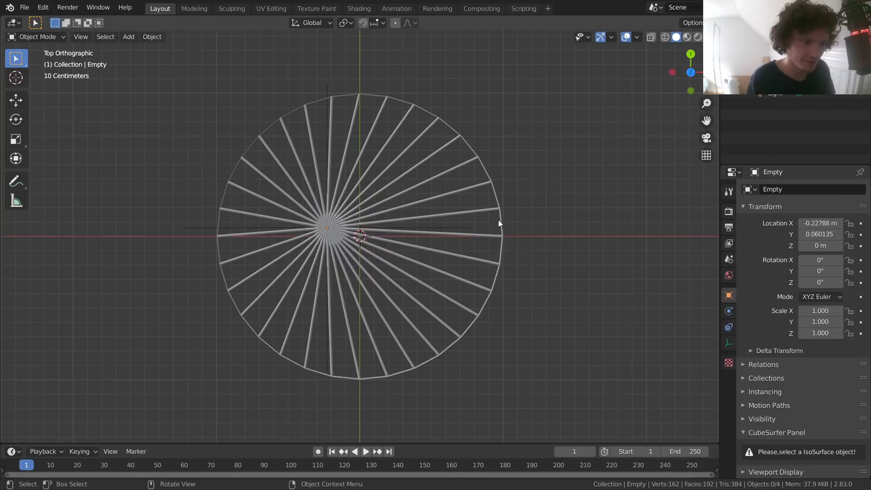
# - Try placing the circle's Wireframe modifier above the Hook modifier, and restore the original order
pyautogui.click(498, 220)
pyautogui.click(838, 319)
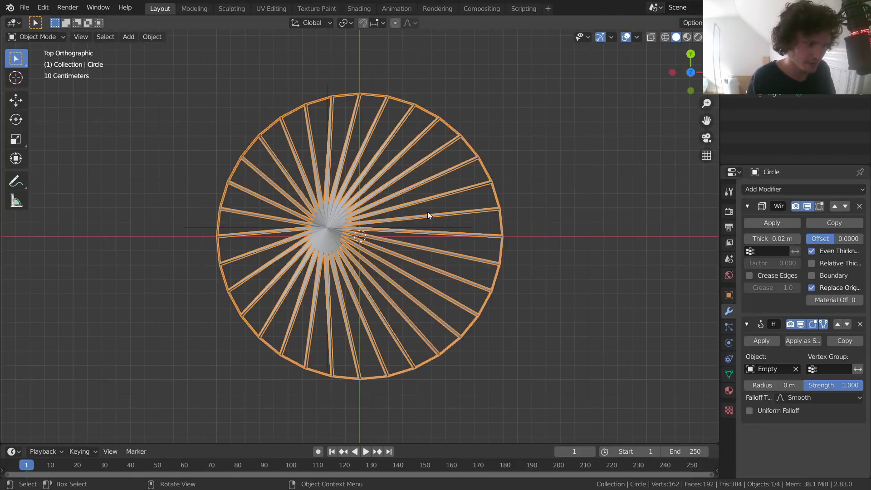
pyautogui.click(845, 207)
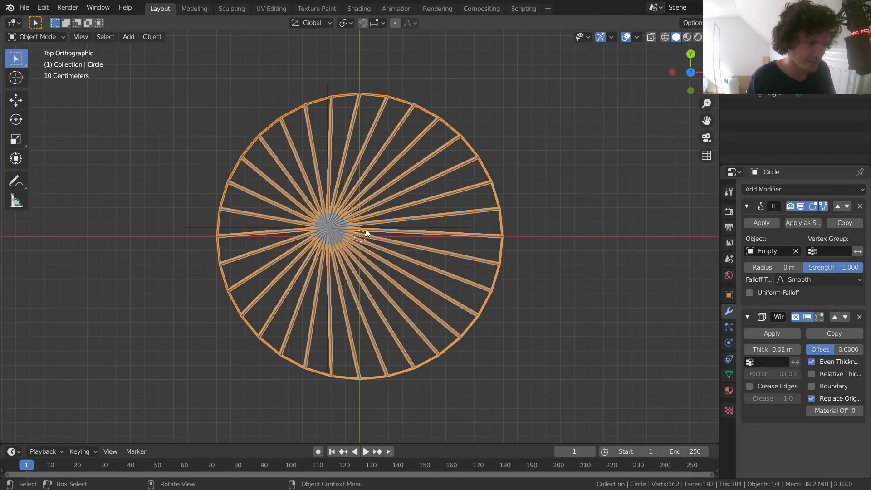
# - Set the viewport to rendered shading and inspect the circle's wireframe spokes and outer rim from above
pyautogui.scroll(2, 380, 213)
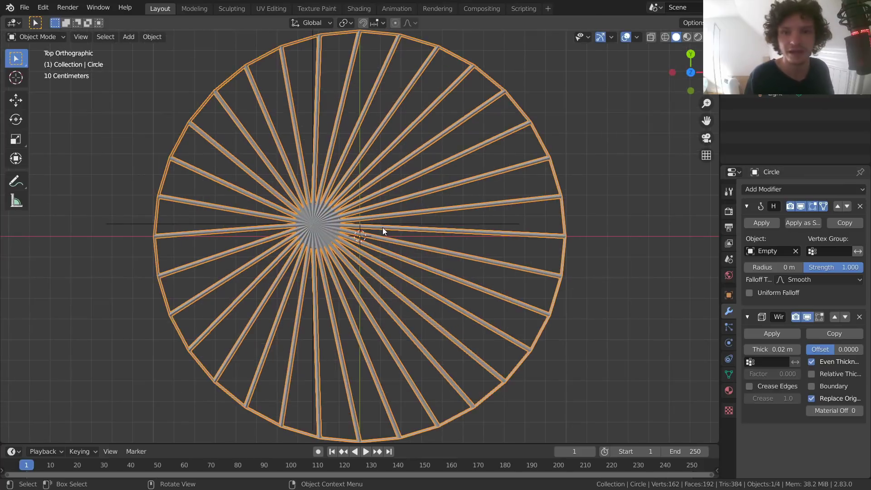
pyautogui.click(697, 37)
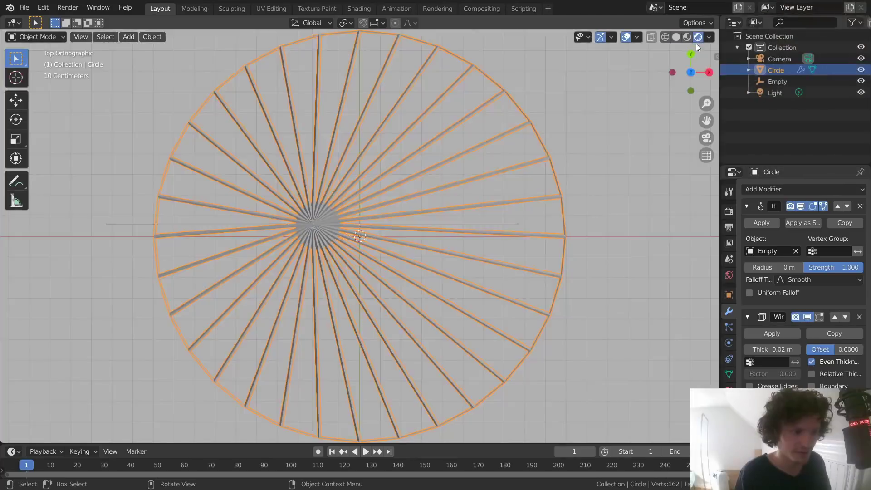
pyautogui.scroll(5, 498, 198)
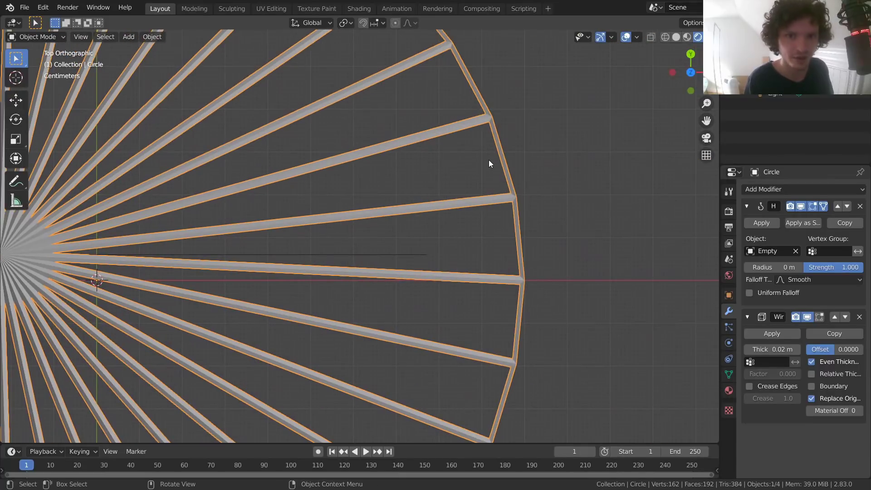
pyautogui.scroll(-6, 489, 160)
pyautogui.keyDown('shift'); pyautogui.moveTo(365, 176); pyautogui.dragTo(432, 159, button='middle'); pyautogui.keyUp('shift')
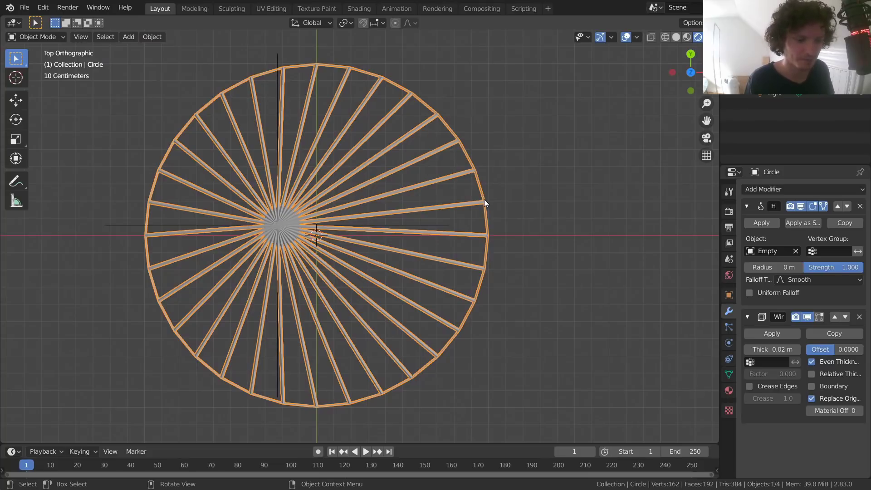
# - Turn off Even Thickness and enable Relative Thickness on the circle's Wireframe modifier, with a thickness of 0.0948 m
pyautogui.click(813, 361)
pyautogui.click(812, 375)
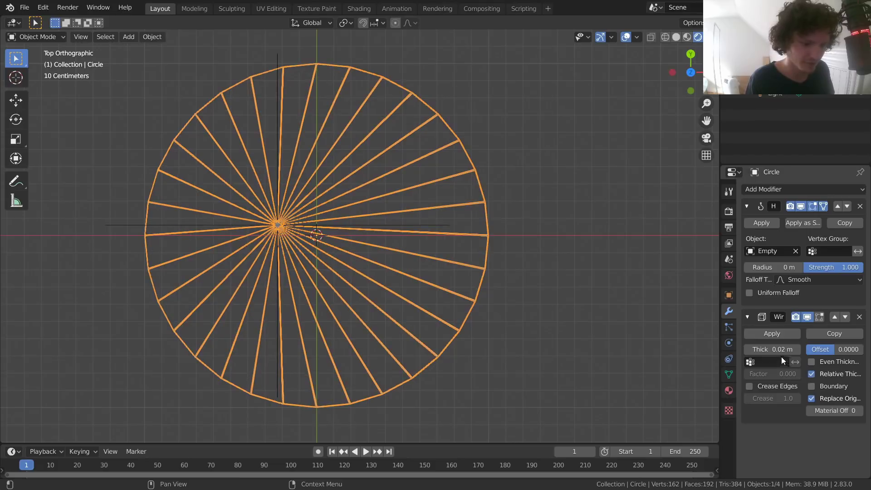
pyautogui.moveTo(781, 349); pyautogui.dragTo(819, 350)
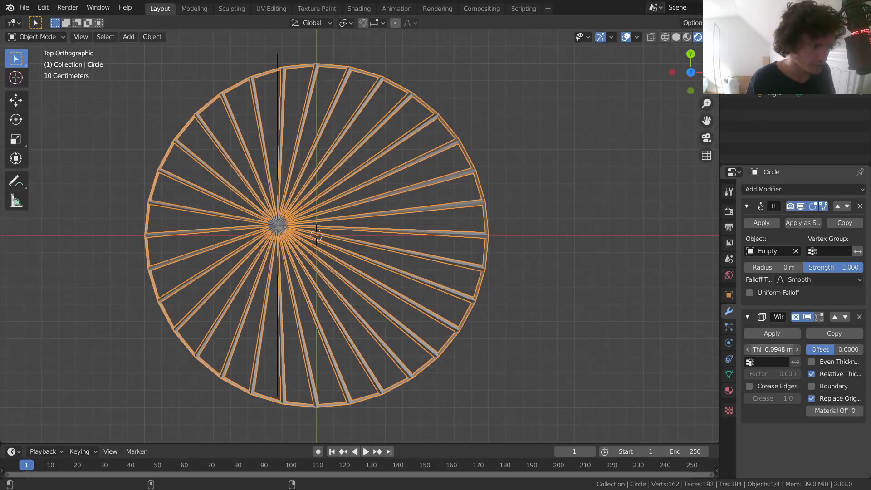
pyautogui.click(524, 189)
pyautogui.scroll(3, 513, 181)
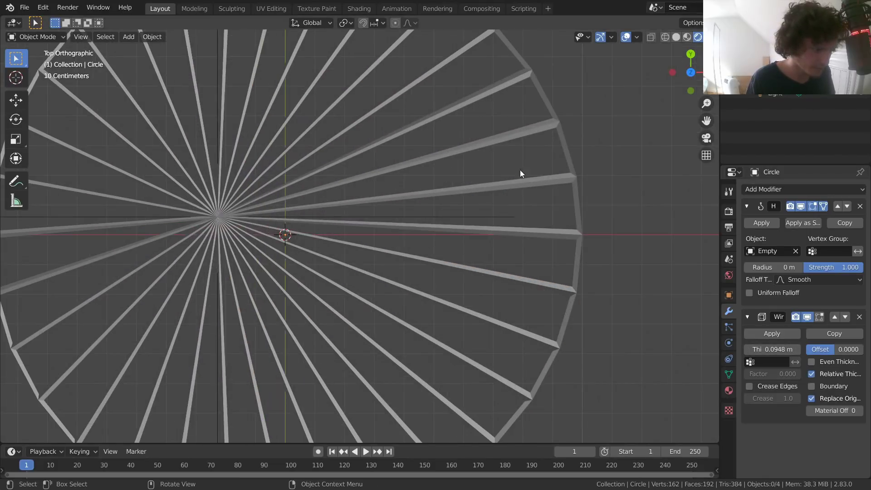
# - Compare the spokes with Relative Thickness disabled on the Wireframe modifier, and enable the option again
pyautogui.click(812, 375)
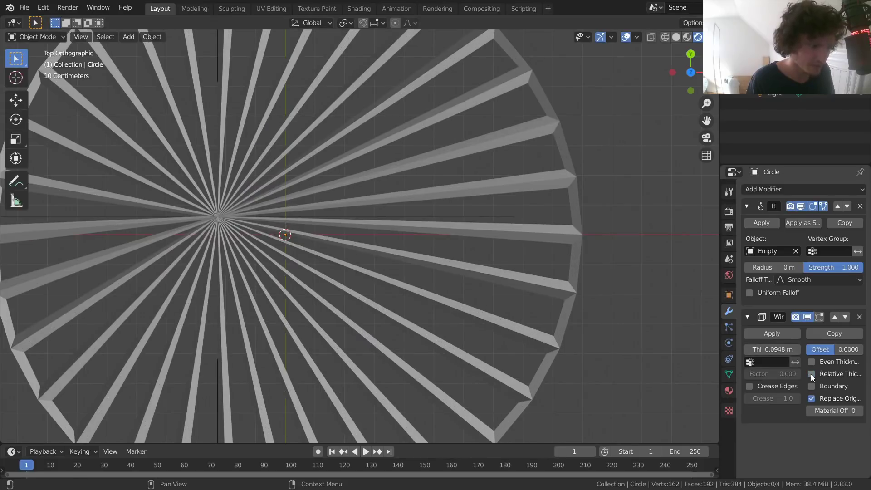
pyautogui.scroll(-2, 489, 221)
pyautogui.scroll(4, 372, 212)
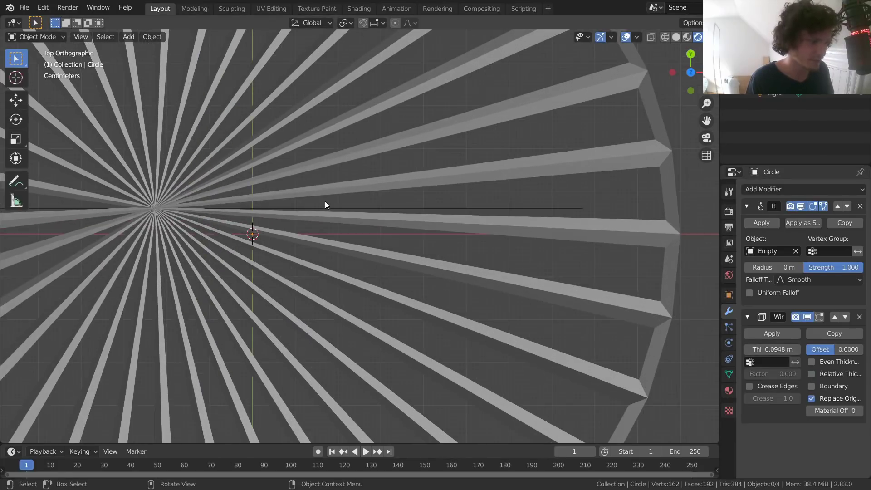
pyautogui.press('shift')
pyautogui.click(812, 374)
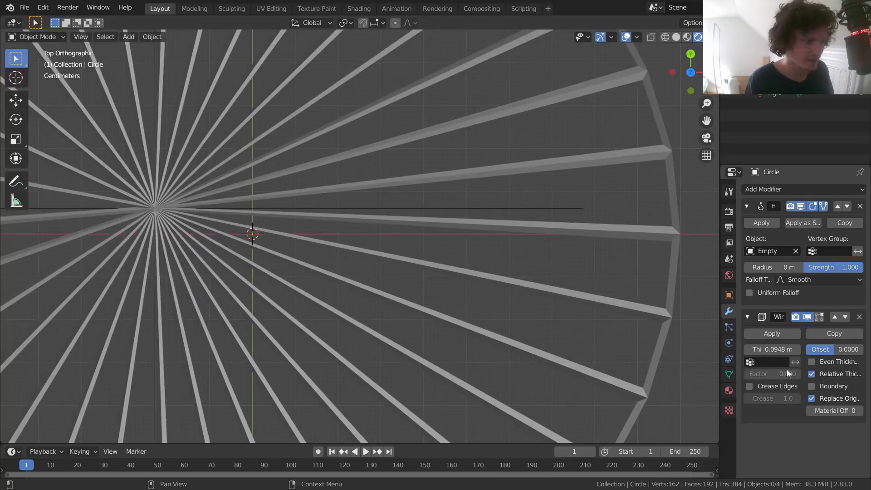
pyautogui.scroll(-4, 586, 287)
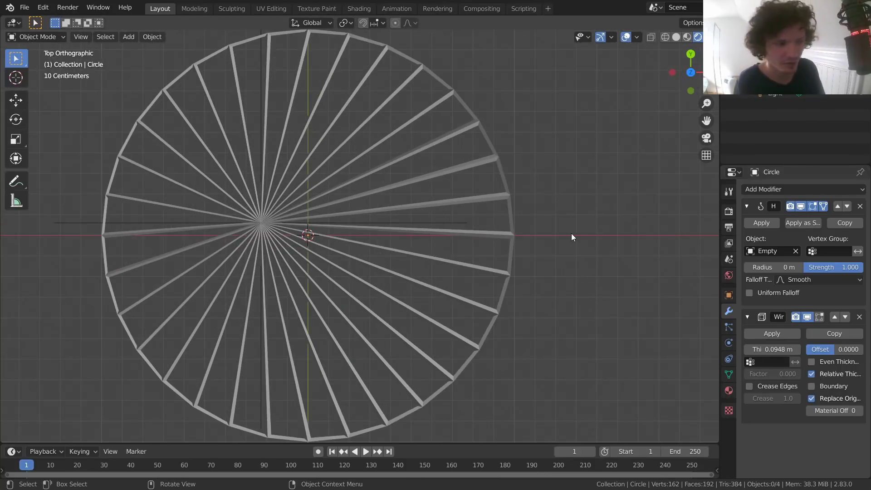
# - Move the hook empty to about X 0.06 m, Y 0.09 m, and on to about X -0.18 m, Y 0 m
pyautogui.click(364, 221)
pyautogui.press('g')
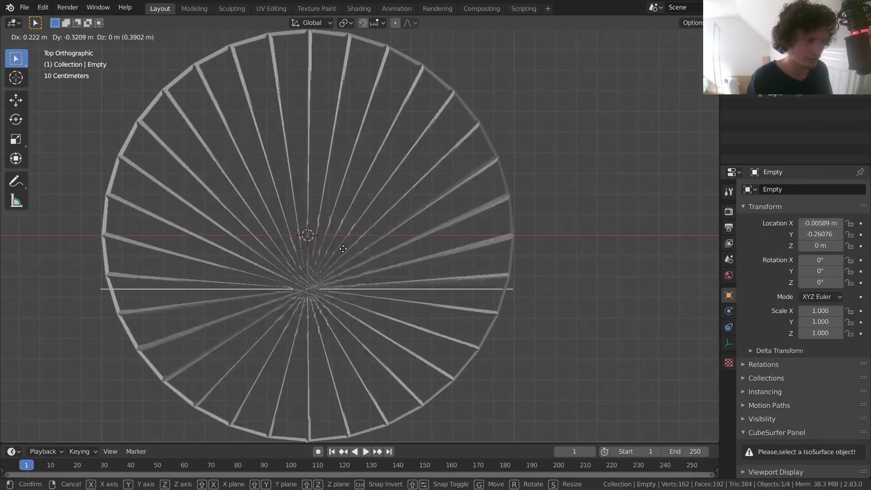
pyautogui.click(419, 221)
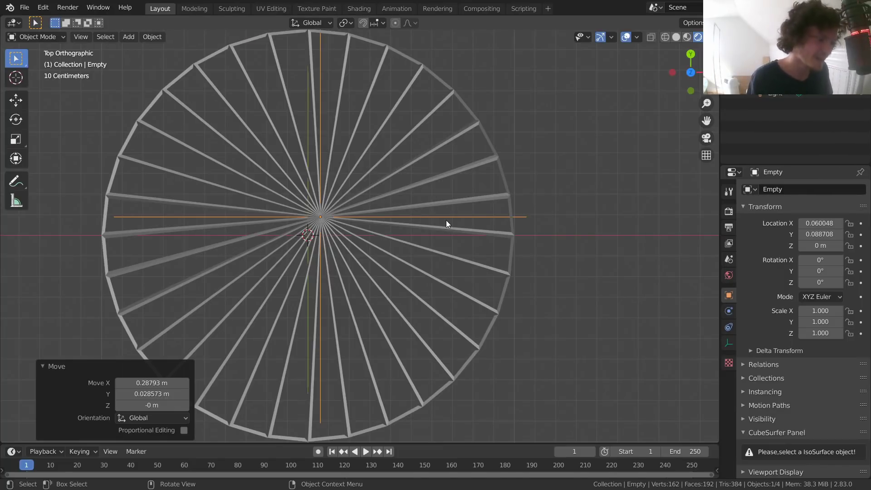
pyautogui.press('g')
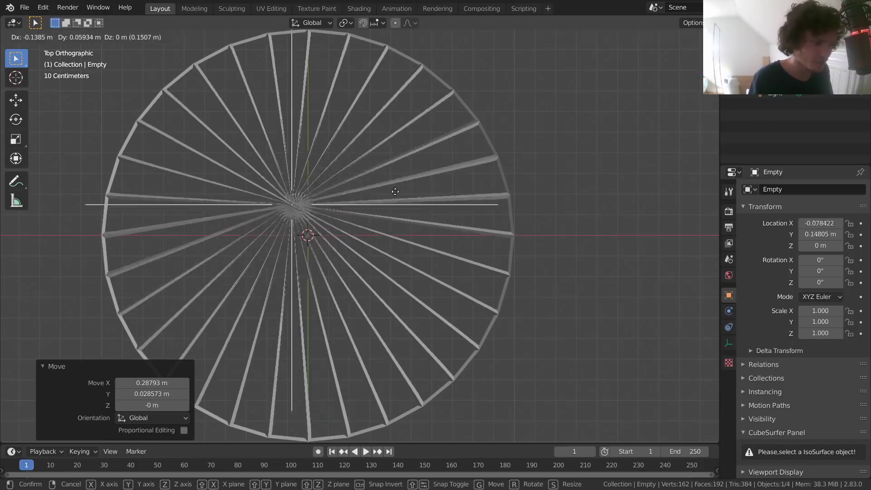
pyautogui.click(394, 225)
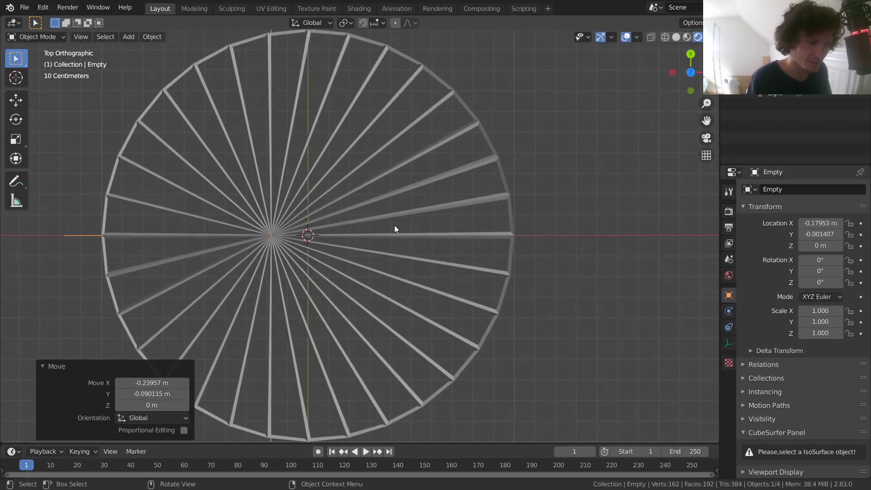
pyautogui.scroll(5, 396, 227)
pyautogui.scroll(3, 399, 230)
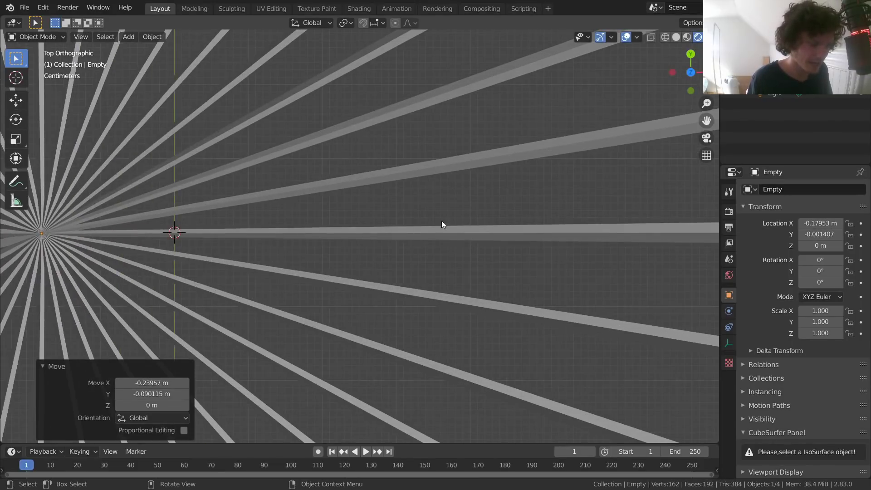
pyautogui.moveTo(475, 224)
pyautogui.mouseDown(button='middle')
pyautogui.moveTo(505, 233)
pyautogui.moveTo(492, 218)
pyautogui.moveTo(461, 247)
pyautogui.moveTo(493, 245)
pyautogui.moveTo(409, 231)
pyautogui.moveTo(366, 185)
pyautogui.moveTo(410, 170)
pyautogui.moveTo(491, 227)
pyautogui.mouseUp(button='middle')
pyautogui.press('Home')
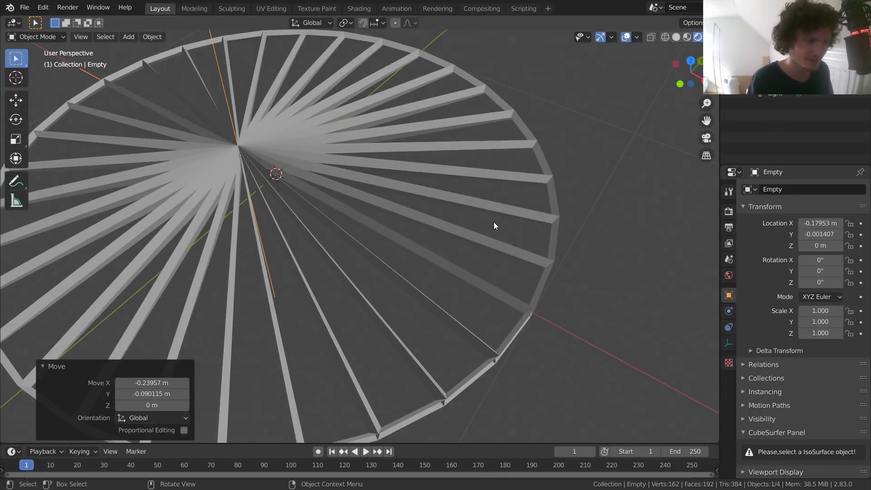
# - Switch to the Shading workspace and show its 3D viewport from the top with rendered shading
pyautogui.click(367, 10)
pyautogui.click(691, 55)
pyautogui.click(698, 37)
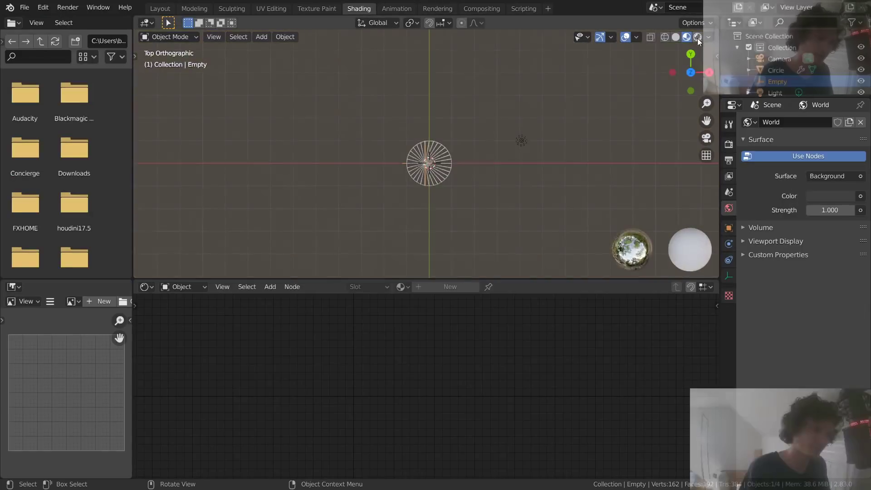
pyautogui.scroll(6, 552, 120)
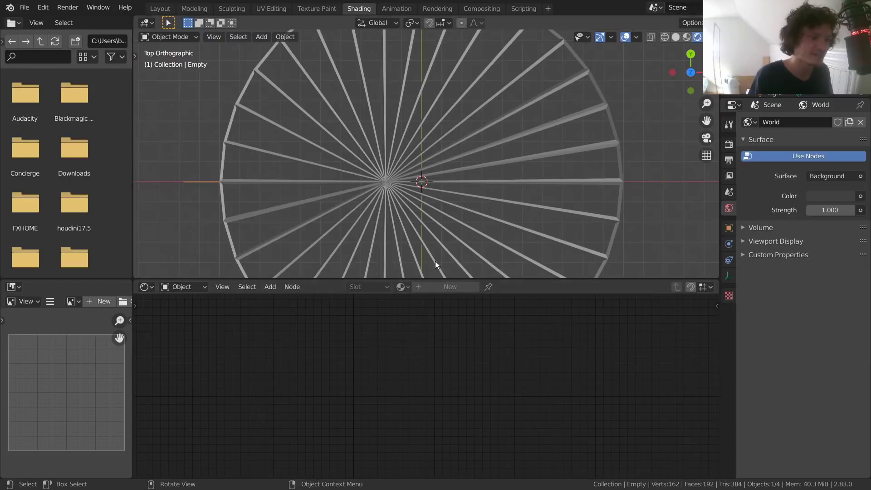
# - Give the wireframe circle a new material and delete its Principled BSDF node
pyautogui.click(463, 150)
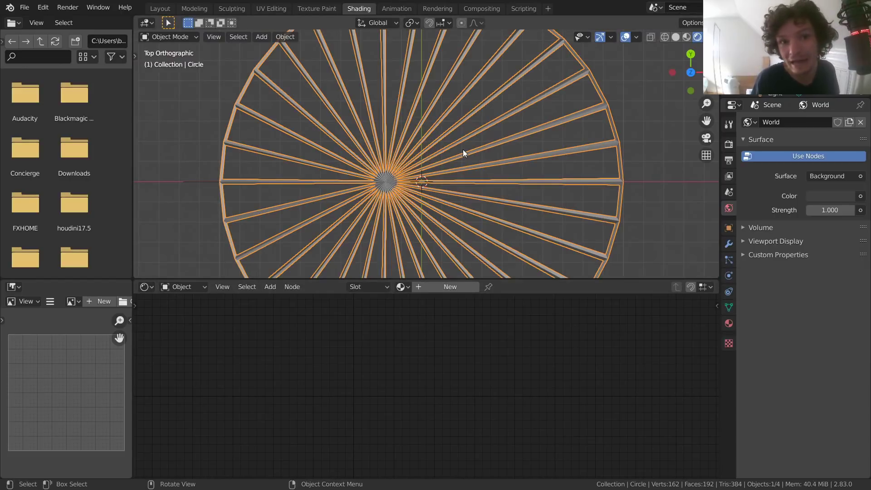
pyautogui.click(456, 287)
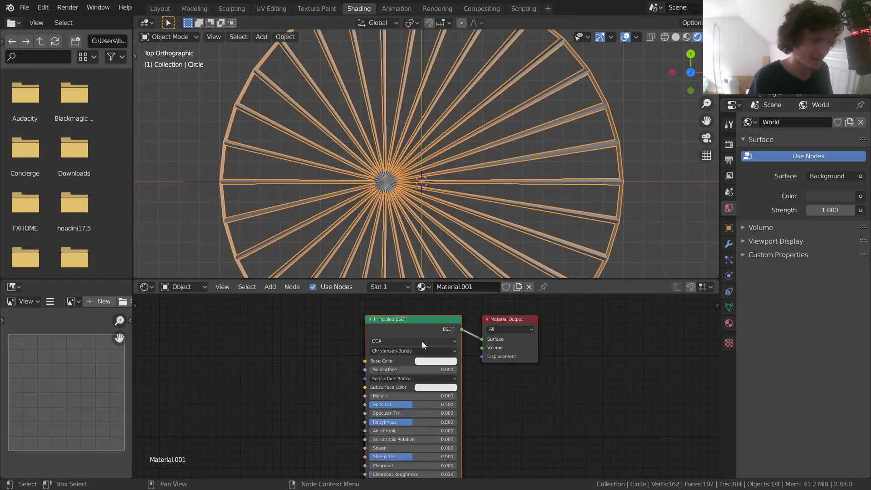
pyautogui.press('x')
pyautogui.scroll(3, 420, 326)
pyautogui.scroll(-1, 386, 327)
# - Add an RGB node, connect its Color output to the Material Output's Surface input, and set the colour to red
pyautogui.hotkey('shift', 'a')
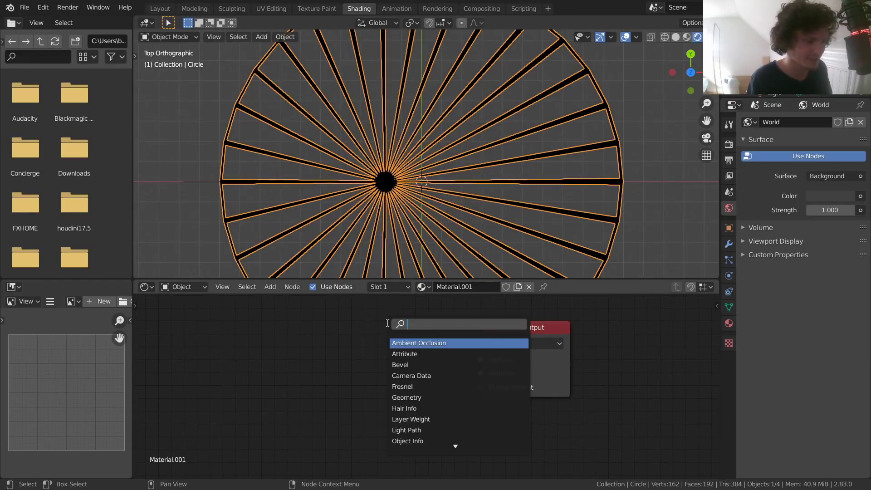
pyautogui.write('rgb')
pyautogui.press('Return')
pyautogui.click(415, 335)
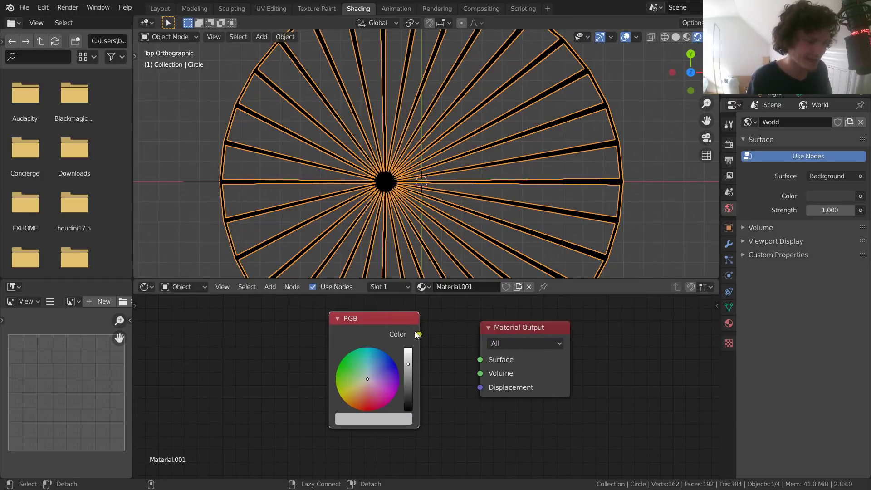
pyautogui.moveTo(419, 334); pyautogui.dragTo(498, 349)
pyautogui.moveTo(399, 368)
pyautogui.mouseDown()
pyautogui.moveTo(415, 335)
pyautogui.moveTo(365, 368)
pyautogui.moveTo(411, 348)
pyautogui.moveTo(379, 350)
pyautogui.moveTo(378, 377)
pyautogui.mouseUp()
# - Hide the viewport overlays and set the world background colour to black
pyautogui.click(566, 138)
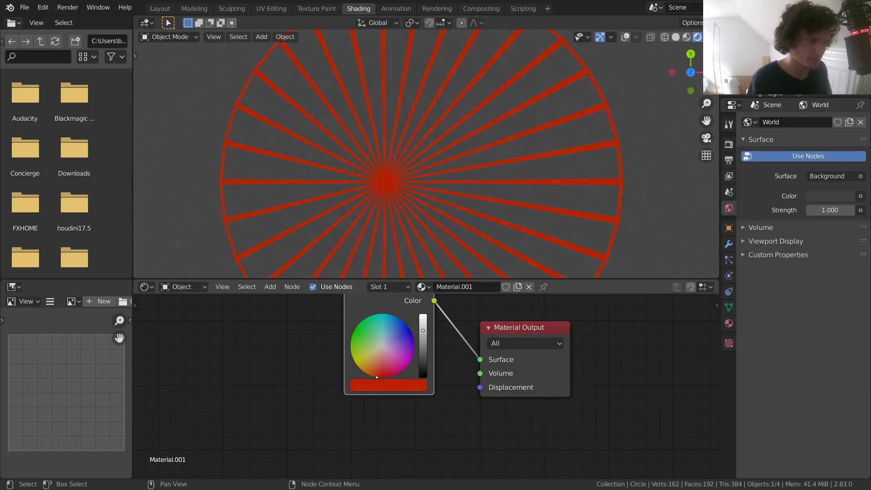
pyautogui.click(830, 196)
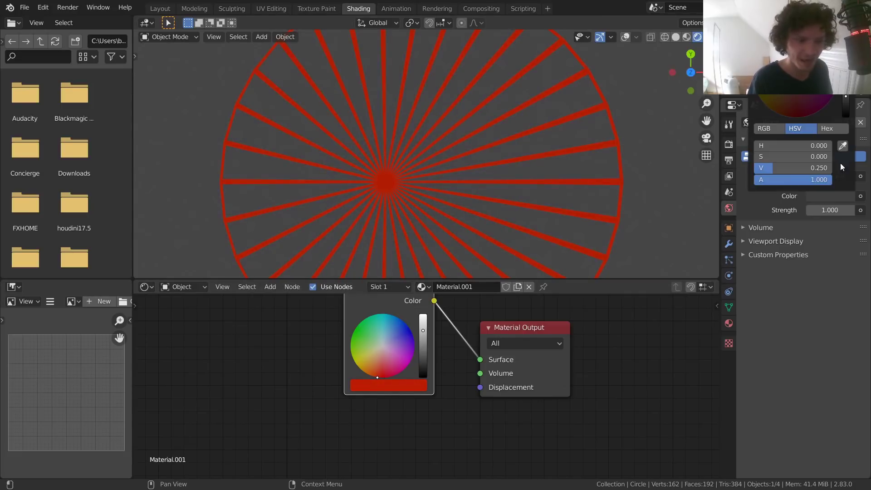
pyautogui.click(846, 116)
pyautogui.scroll(-3, 418, 181)
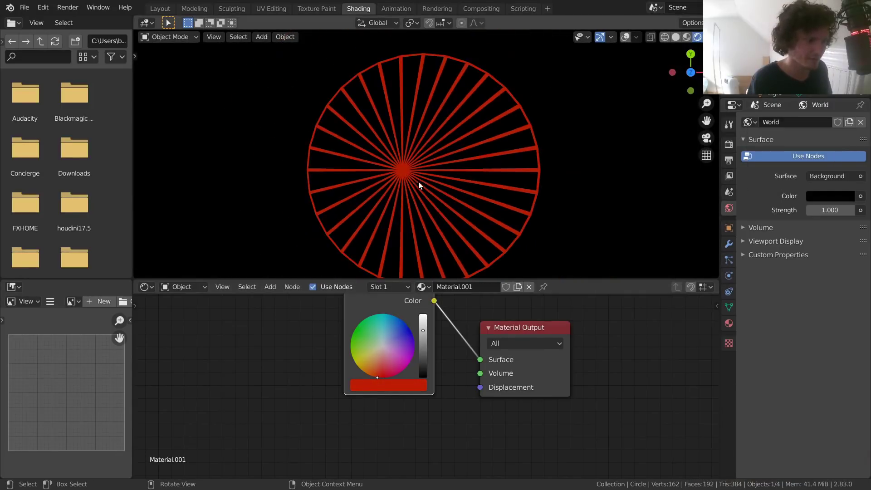
# - Change the RGB node's colour to pure white, with value 1.000 and no saturation
pyautogui.click(395, 384)
pyautogui.moveTo(459, 214); pyautogui.dragTo(460, 200)
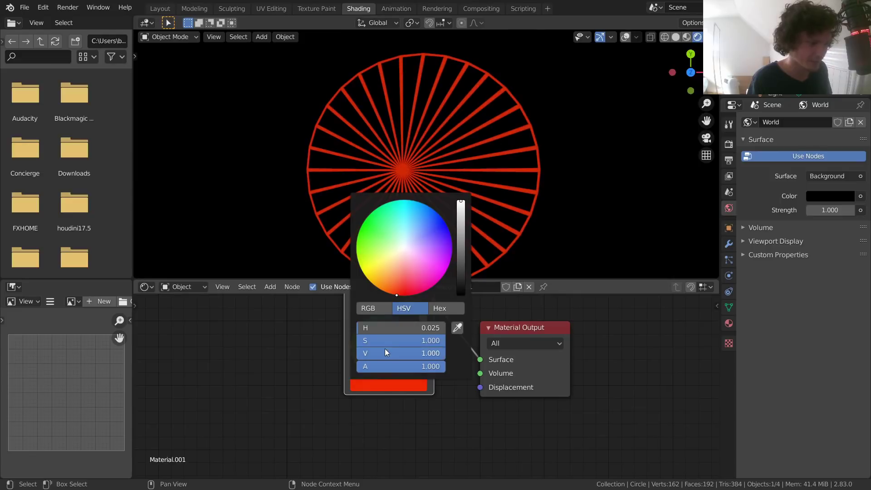
pyautogui.moveTo(401, 341); pyautogui.dragTo(363, 341)
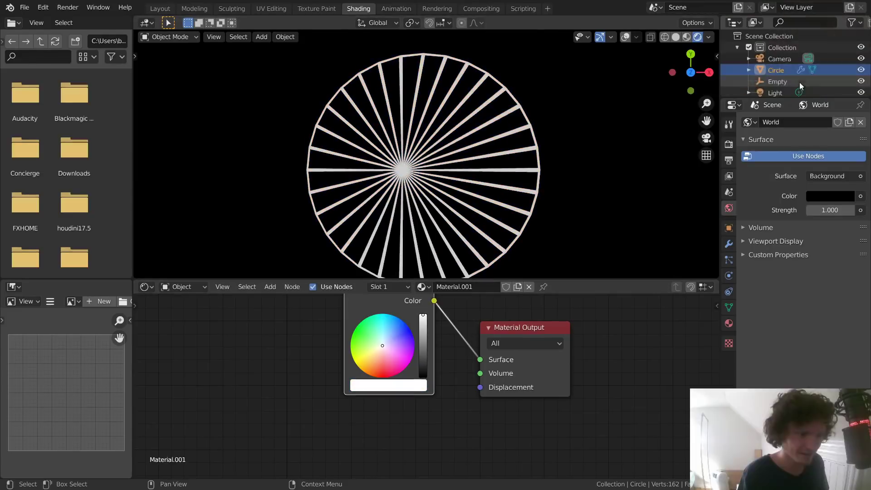
# - Select the hook empty and move it to about X 0.05 m, Y 0.42 m in the upper part of the circle
pyautogui.click(780, 81)
pyautogui.press('g')
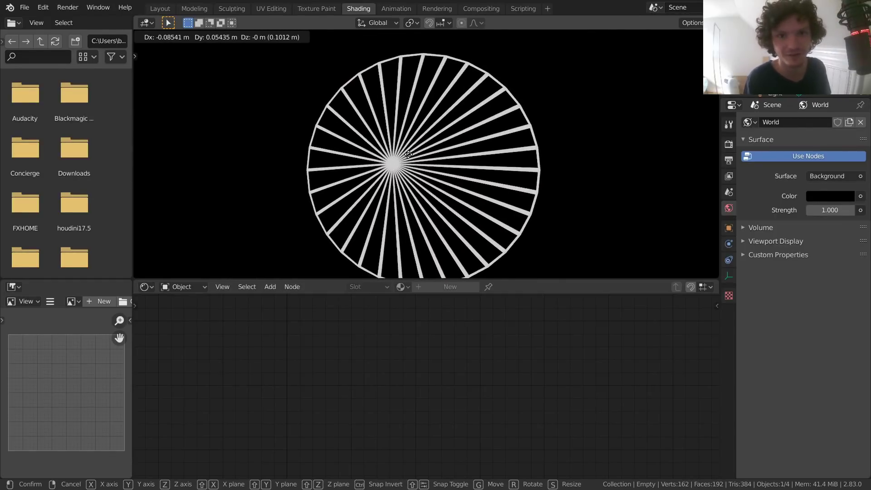
pyautogui.click(409, 155)
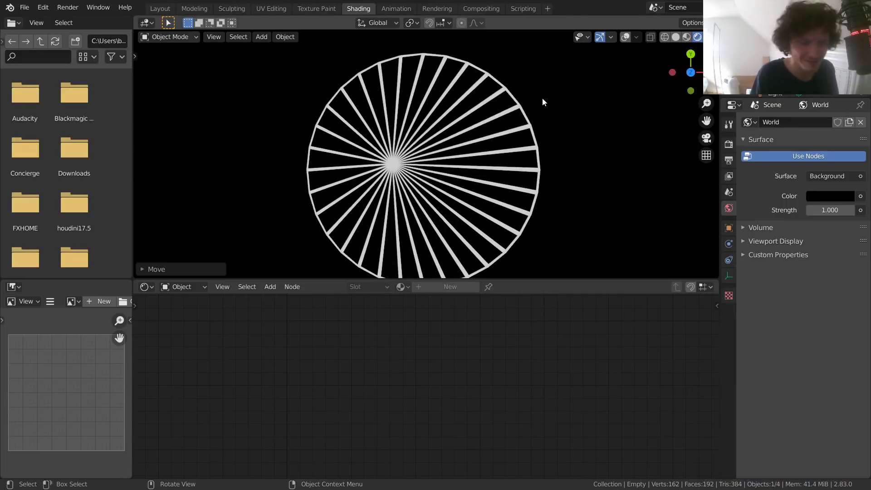
pyautogui.press('g')
pyautogui.click(458, 90)
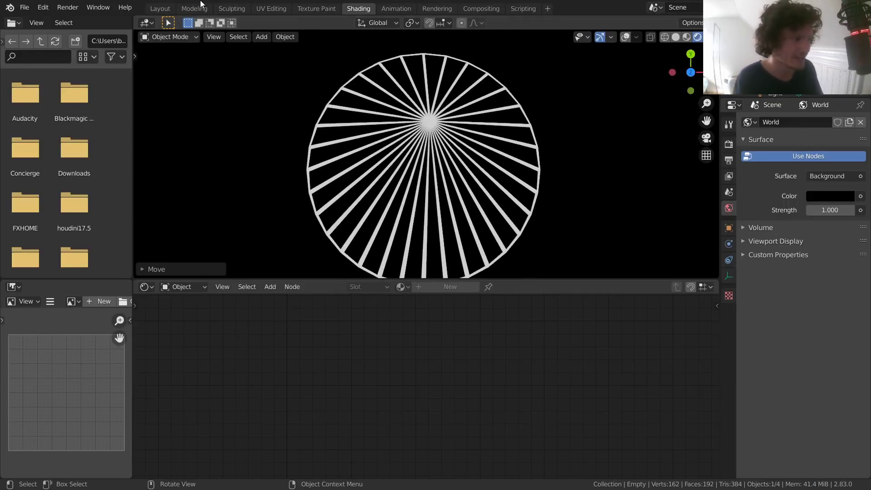
# - Return to the Layout workspace and show the whole circle in top orthographic view
pyautogui.click(160, 10)
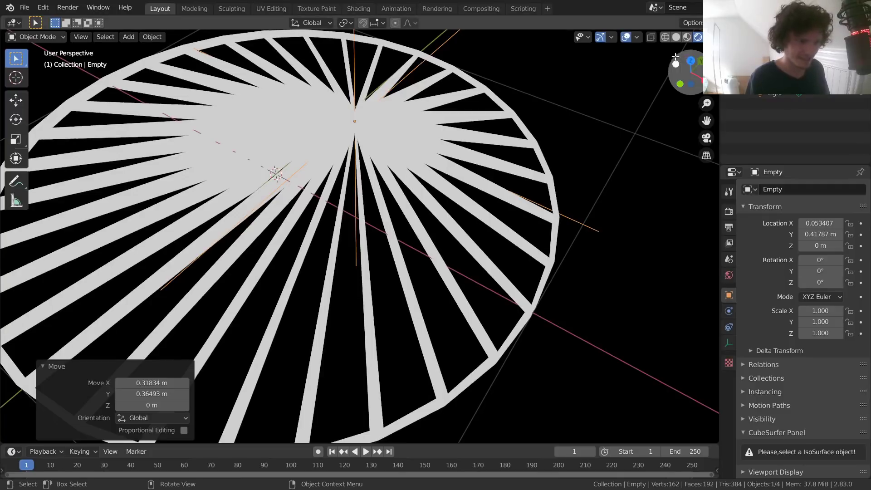
pyautogui.moveTo(689, 72); pyautogui.dragTo(687, 56)
pyautogui.press('KP_7')
pyautogui.scroll(-3, 416, 152)
# - Move the hook empty around the circle in top view, leaving it at about X -0.30 m, Y 0.16 m
pyautogui.press('g')
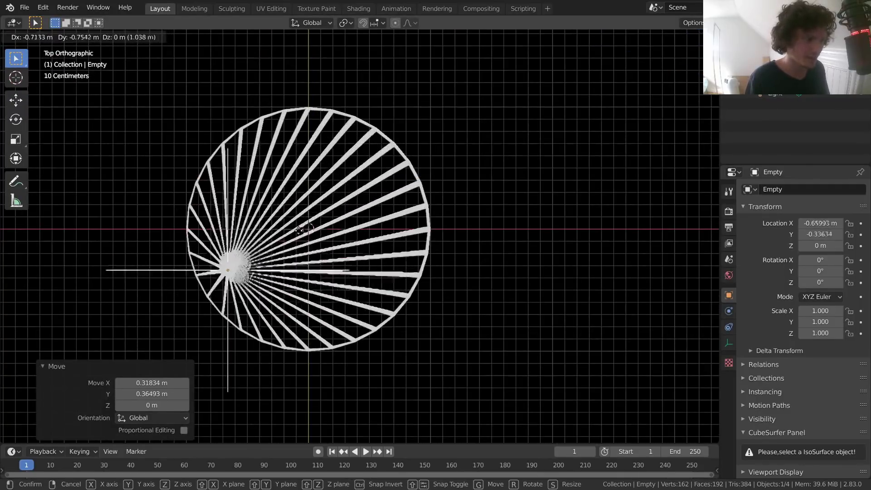
pyautogui.click(377, 182)
pyautogui.scroll(2, 375, 184)
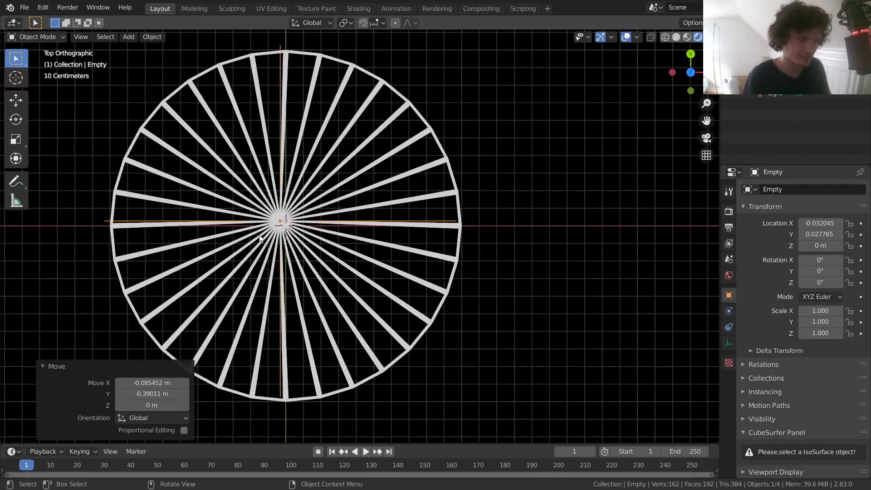
pyautogui.press('g')
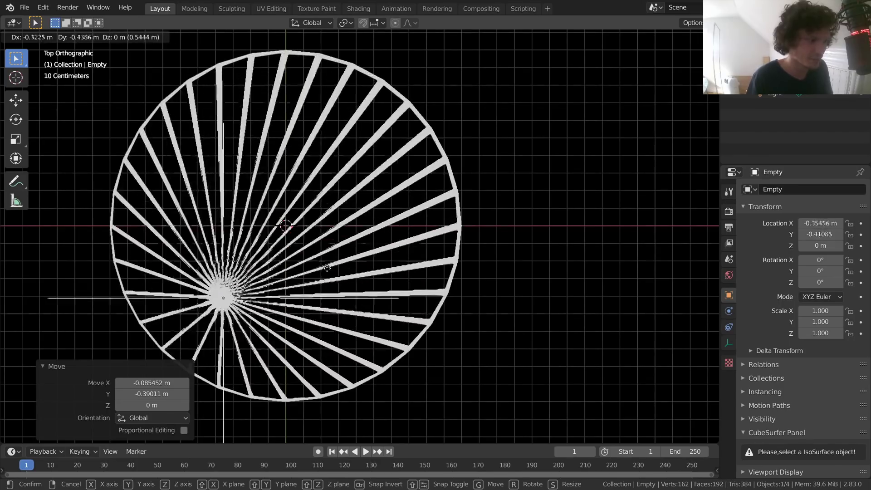
pyautogui.click(330, 170)
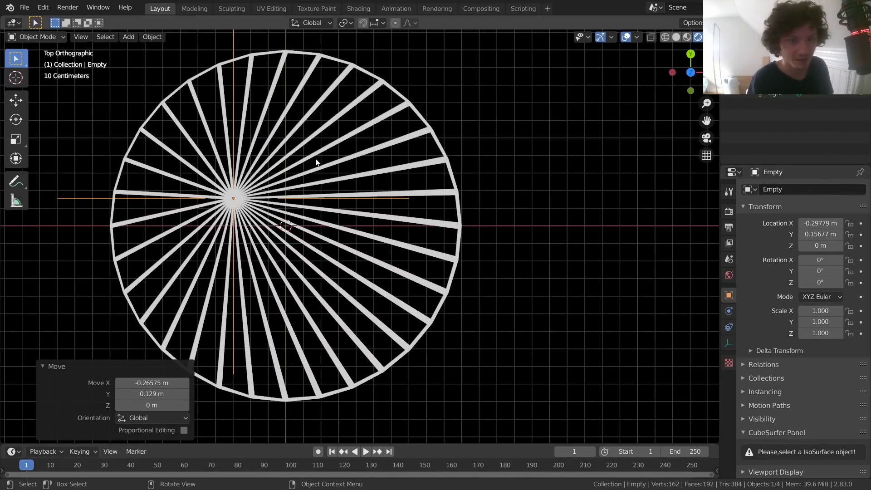
# - Add a Bezier circle with a 1 m radius at the world origin
pyautogui.hotkey('shift', 'a')
pyautogui.moveTo(286, 171)
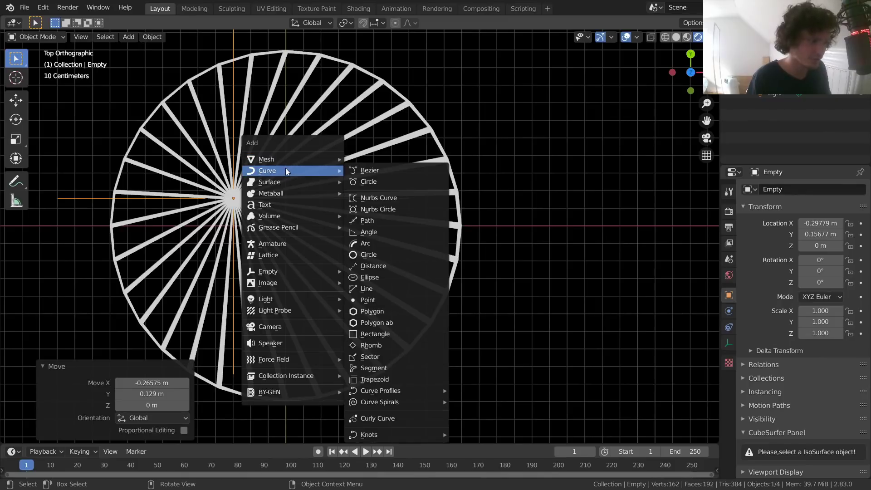
pyautogui.moveTo(310, 162)
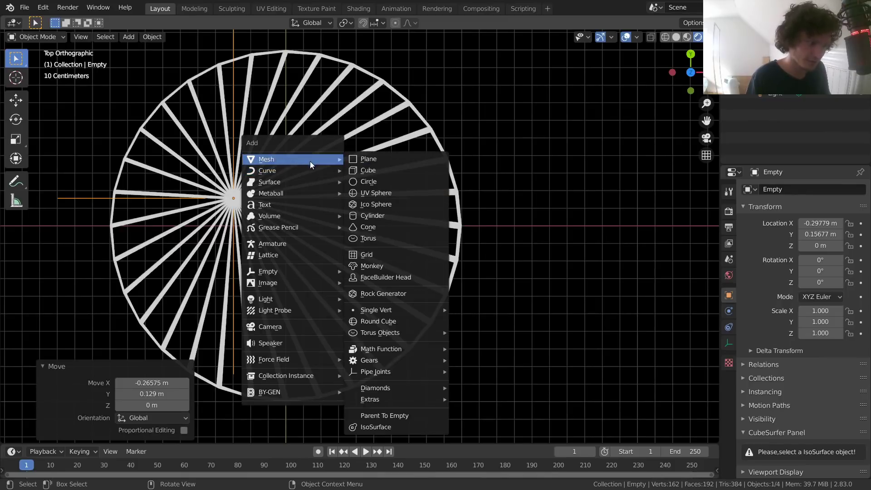
pyautogui.click(377, 183)
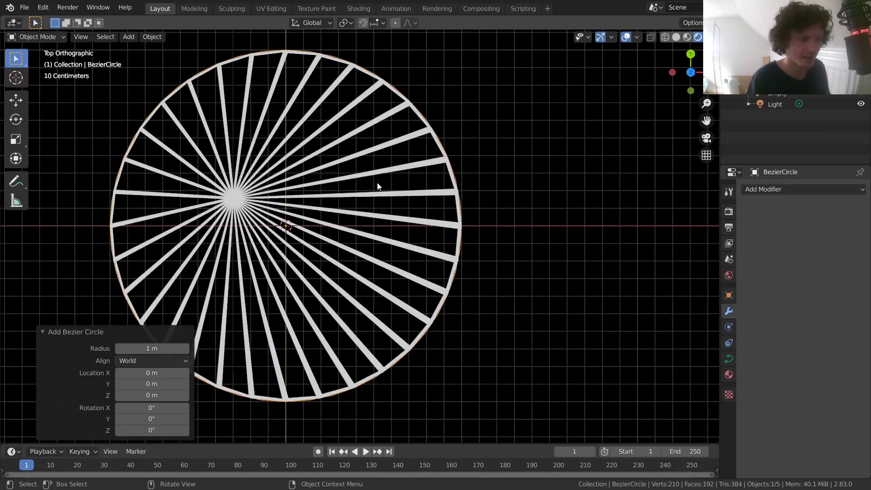
# - Scale all the Bezier circle's points in edit mode to about 0.711, inside the spoked circle, and show the viewport in solid shading
pyautogui.press('Tab')
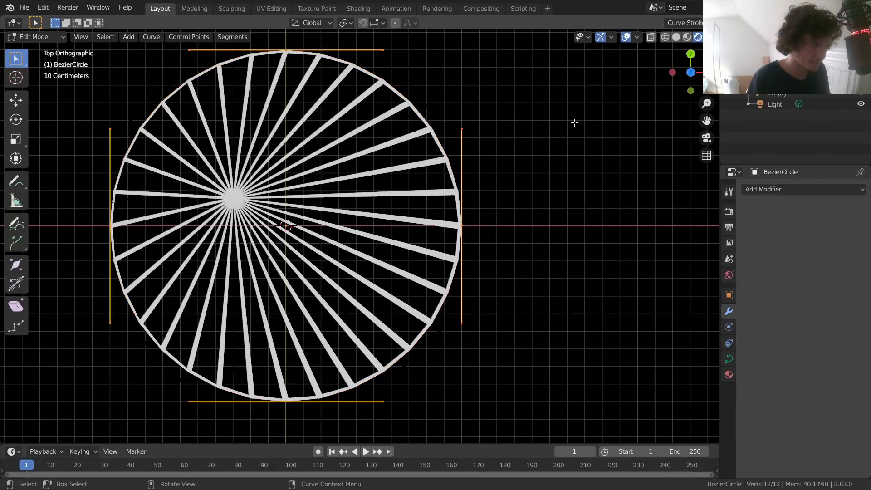
pyautogui.press('s')
pyautogui.click(474, 129)
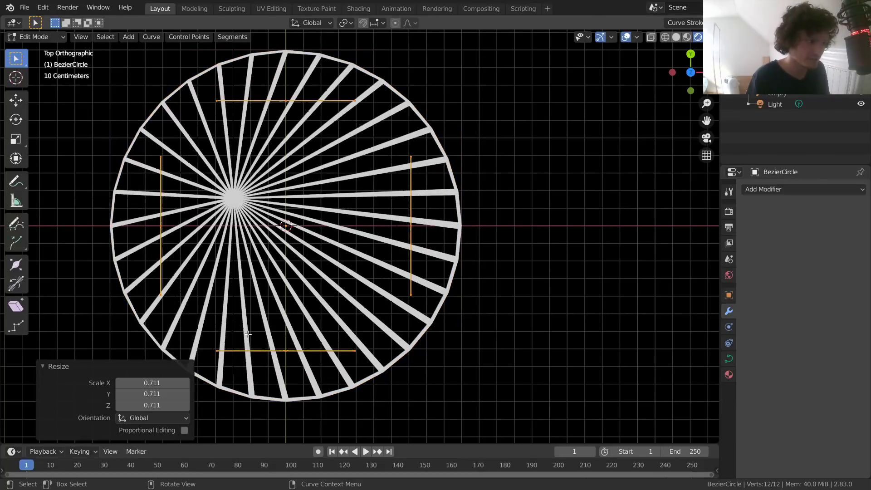
pyautogui.click(676, 37)
pyautogui.scroll(1, 372, 136)
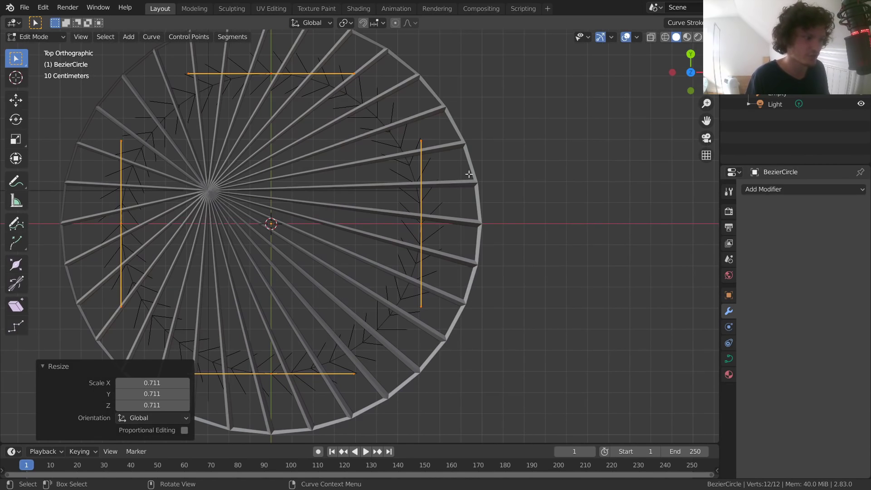
pyautogui.press('Tab')
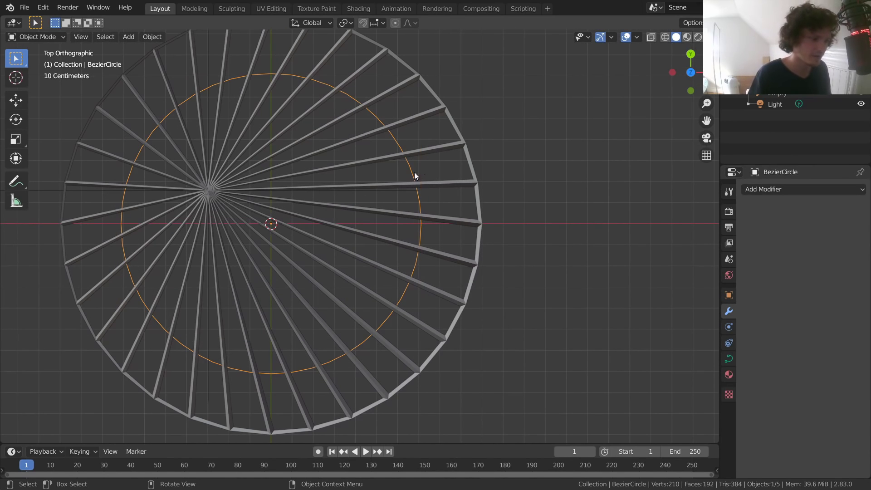
# - Add a Follow Path constraint to the hook empty with the BezierCircle as its target
pyautogui.click(388, 195)
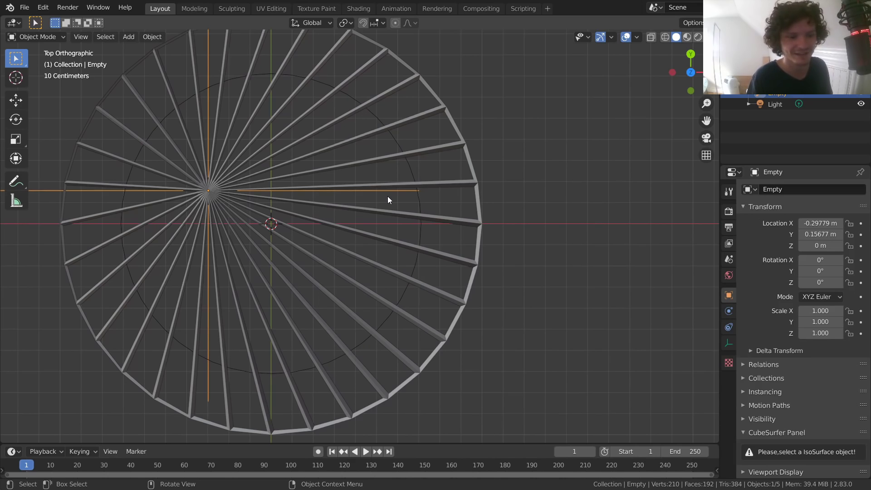
pyautogui.click(729, 327)
pyautogui.click(813, 190)
pyautogui.click(831, 263)
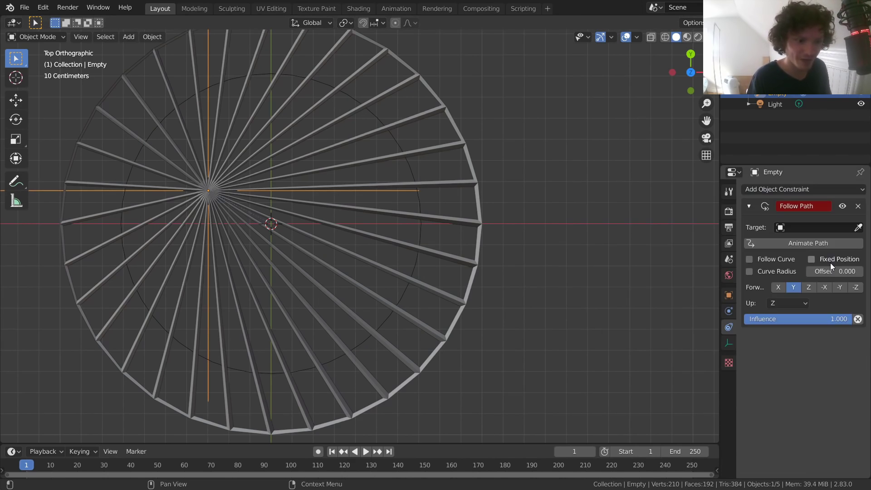
pyautogui.click(813, 228)
pyautogui.click(813, 244)
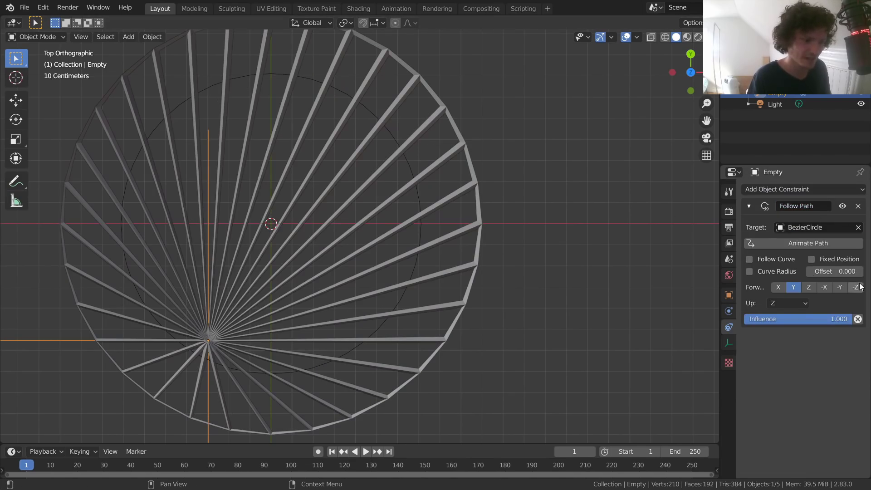
# - Slide the Follow Path offset to 137.1 and set the empty's X, Y and Z location to 0 m
pyautogui.moveTo(835, 271); pyautogui.dragTo(867, 272)
pyautogui.press('n')
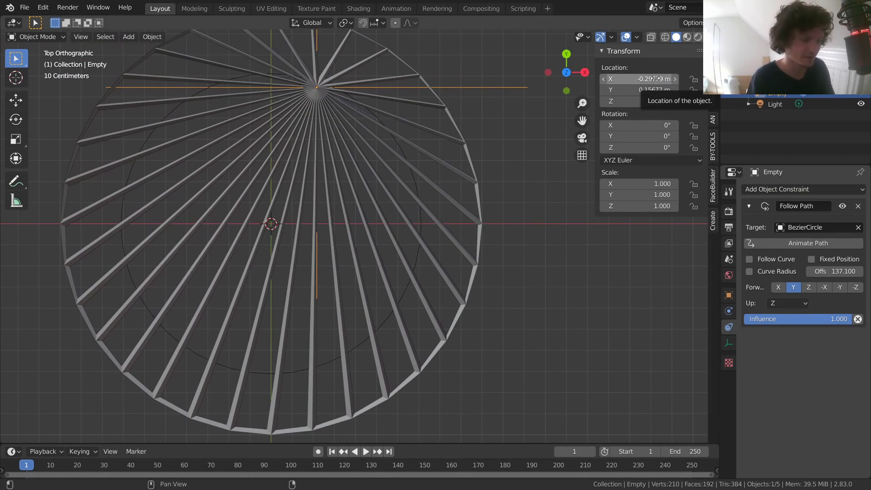
pyautogui.moveTo(656, 79); pyautogui.dragTo(656, 101)
pyautogui.write('0')
pyautogui.press('Return')
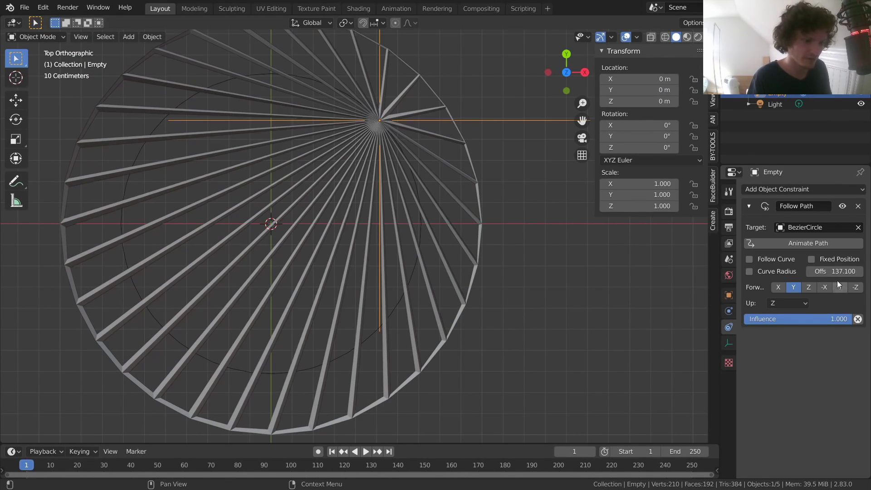
# - Slide the Follow Path offset to test the empty's motion along the curve, and reset the offset to 0
pyautogui.moveTo(838, 272)
pyautogui.mouseDown()
pyautogui.moveTo(865, 272)
pyautogui.moveTo(838, 272)
pyautogui.mouseUp()
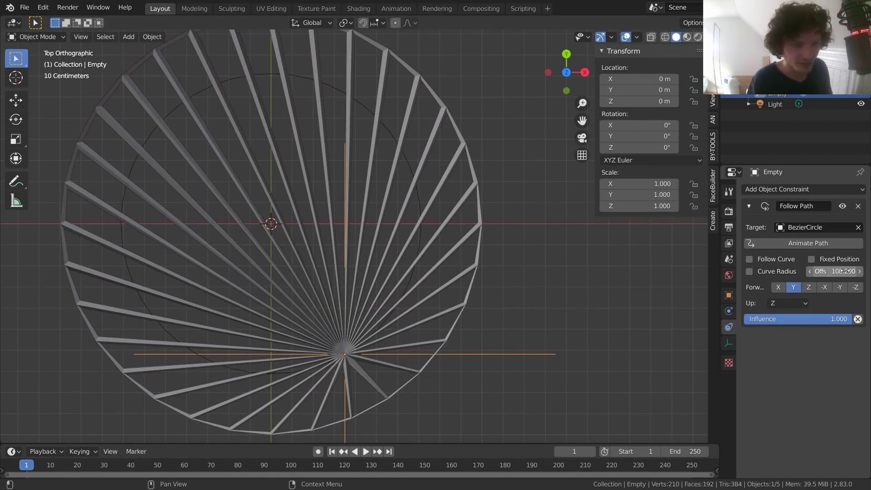
pyautogui.click(838, 271)
pyautogui.write('0')
pyautogui.press('Return')
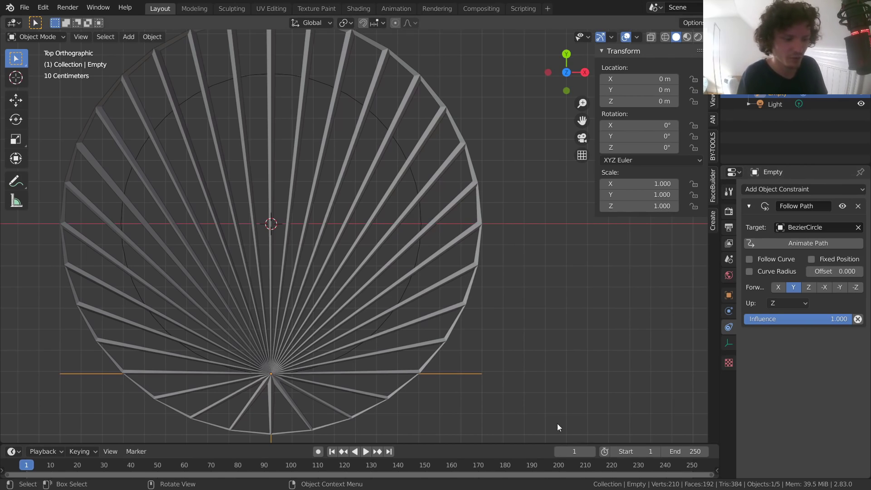
# - Copy the scene's current frame as a new driver, paste it onto the Follow Path offset, and play the animation
pyautogui.moveTo(575, 452); pyautogui.dragTo(604, 453)
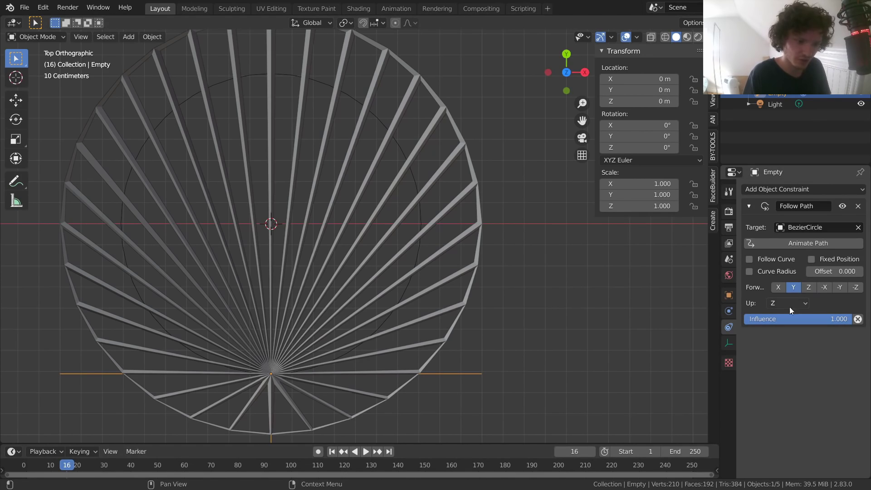
pyautogui.hotkey('shift', 'Left')
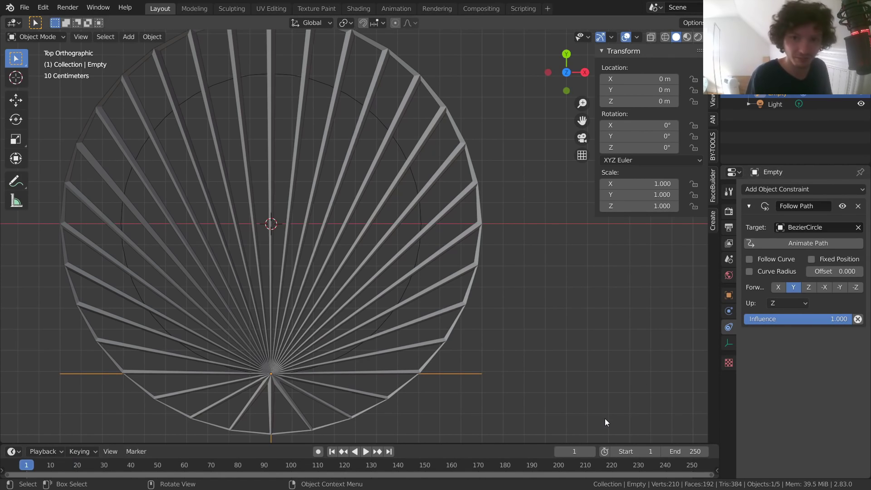
pyautogui.rightClick(568, 452)
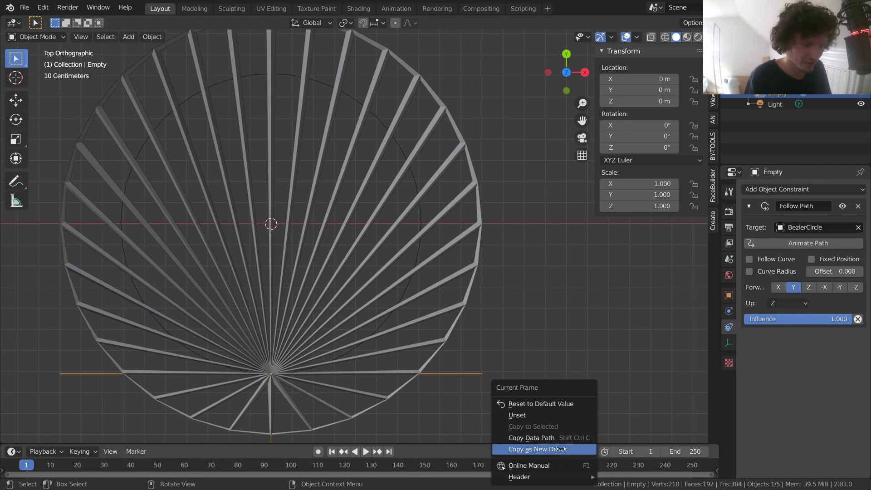
pyautogui.rightClick(842, 269)
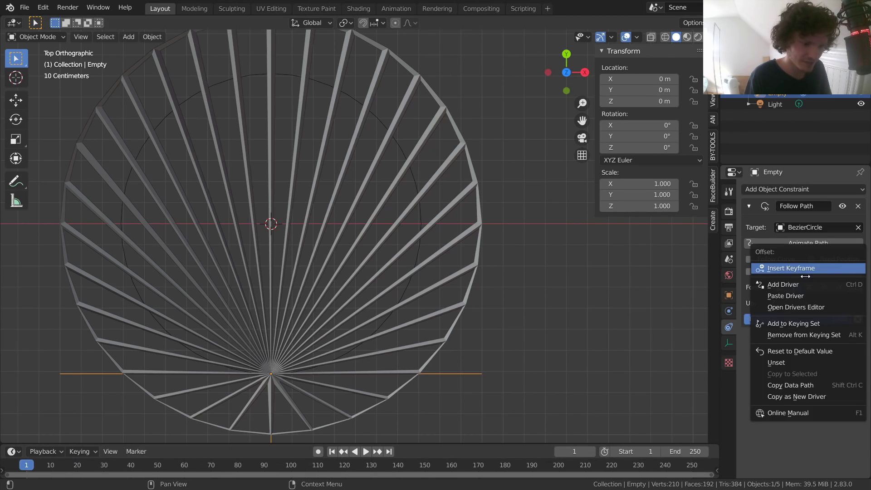
pyautogui.click(787, 296)
pyautogui.press('space')
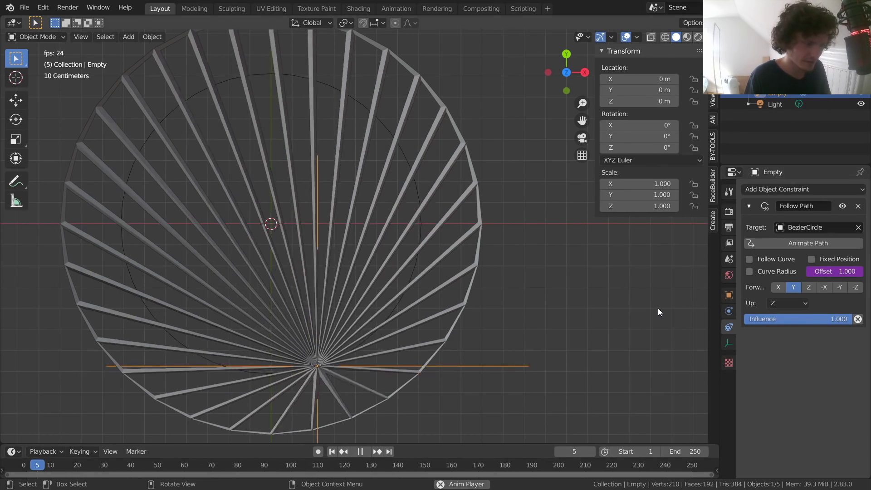
pyautogui.press('space')
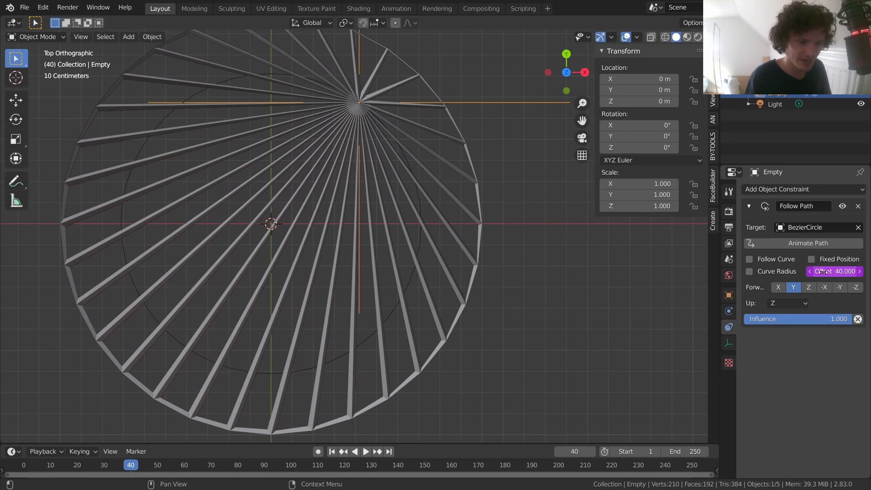
# - Delete the driver from the Follow Path offset and return to frame 1
pyautogui.click(835, 271)
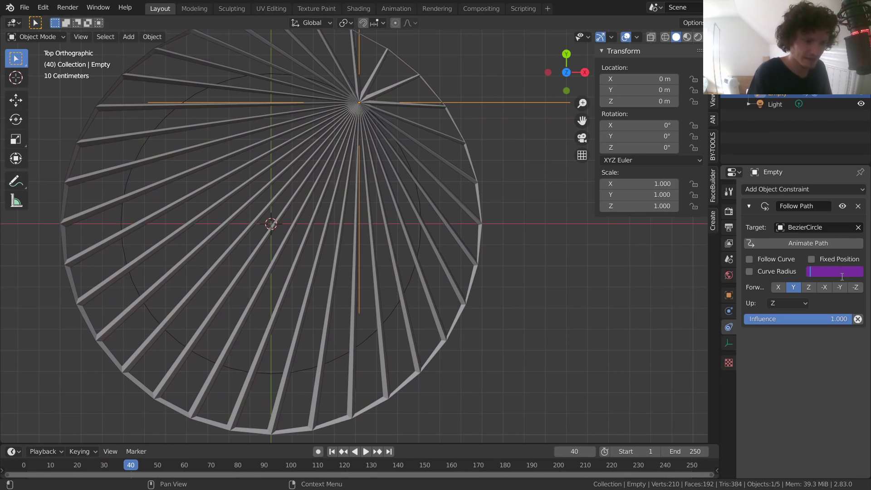
pyautogui.rightClick(822, 272)
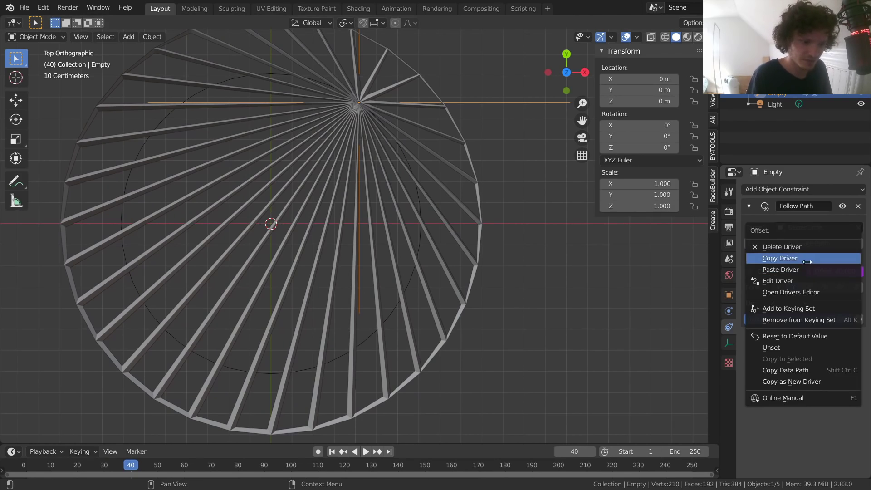
pyautogui.click(780, 245)
pyautogui.hotkey('shift', 'Left')
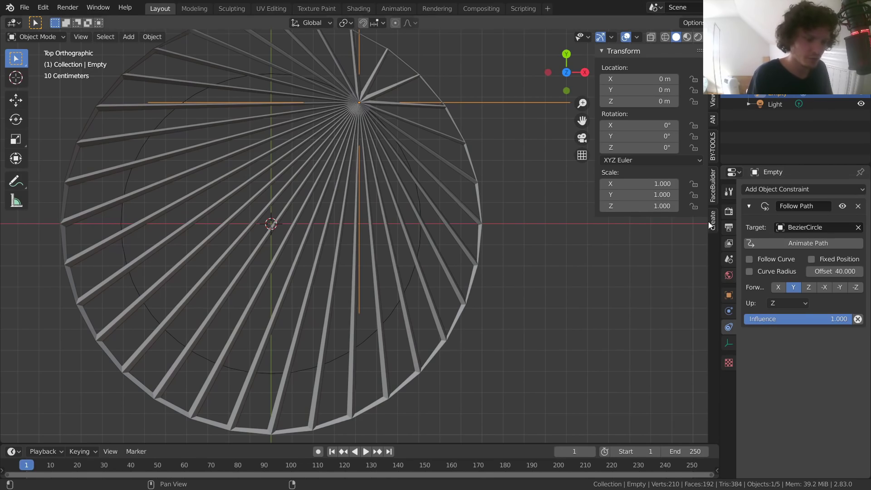
# - Drive the Follow Path offset with the expression #frame and play the animation
pyautogui.click(832, 271)
pyautogui.write('#frame')
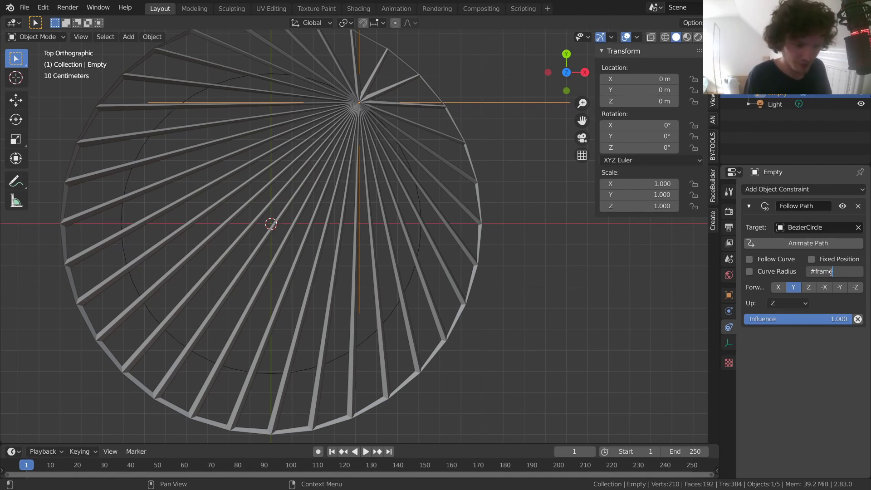
pyautogui.press('Return')
pyautogui.press('space')
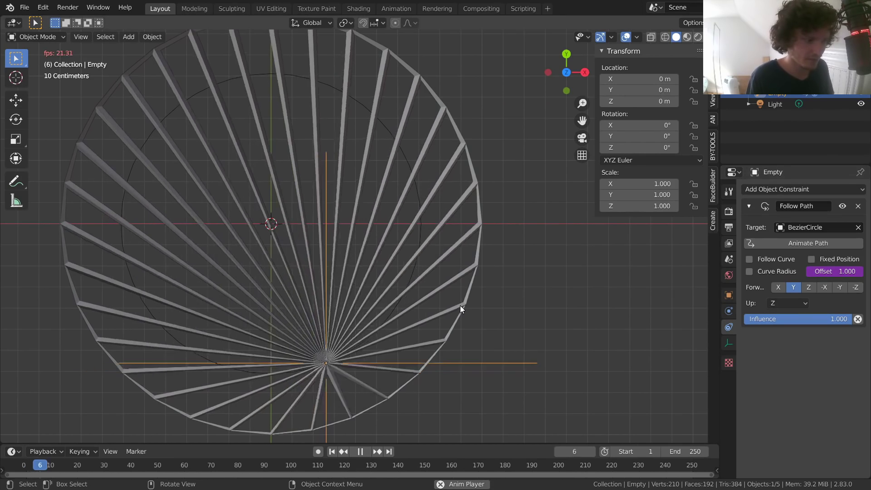
pyautogui.press('space')
# - Change the offset's driver expression to frame*2 and watch the playback
pyautogui.click(841, 273)
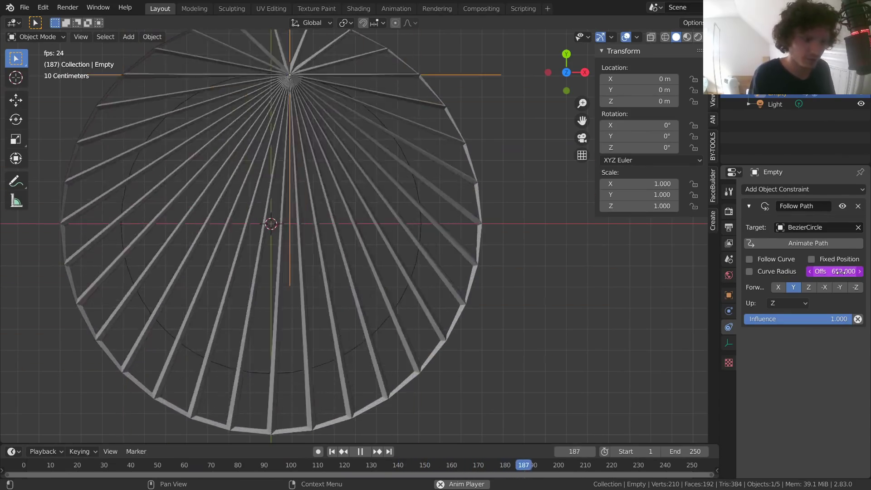
pyautogui.press('BackSpace')
pyautogui.write('2')
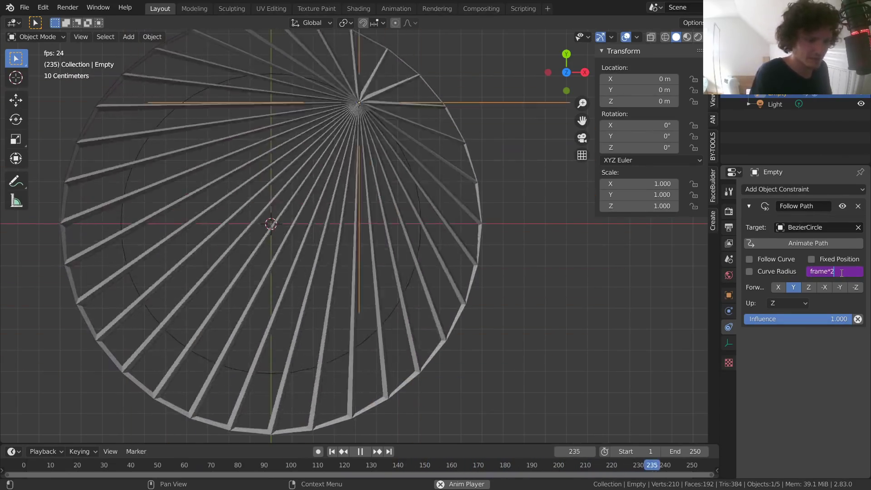
pyautogui.scroll(-2, 341, 184)
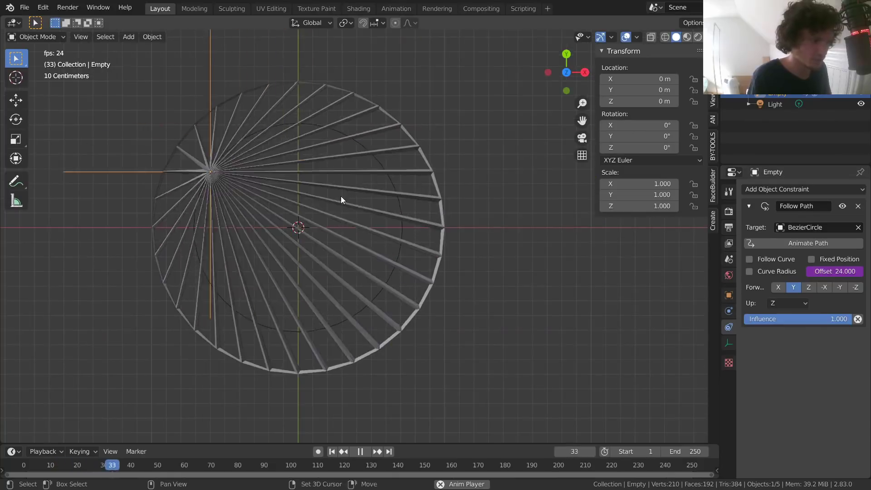
pyautogui.scroll(2, 423, 190)
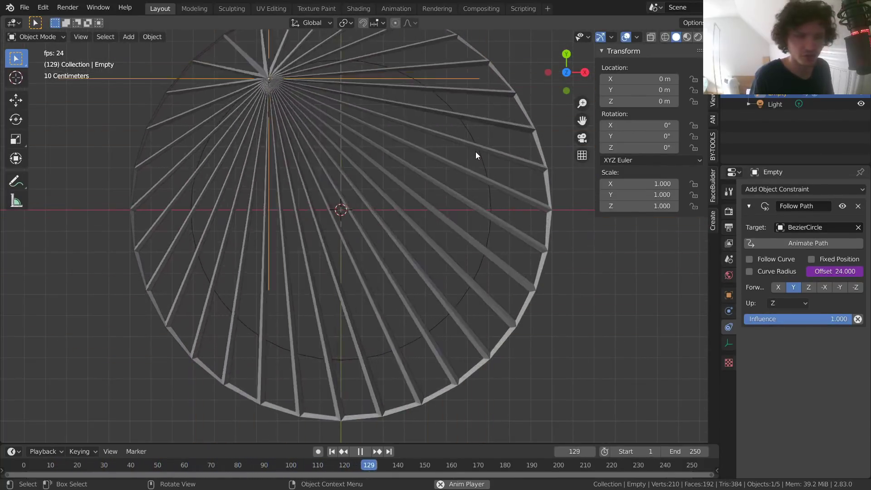
# - Edit the Bezier circle and move its +X control point inward to just beside the wheel's centre, about 0.66 m along -X
pyautogui.click(478, 149)
pyautogui.click(480, 146)
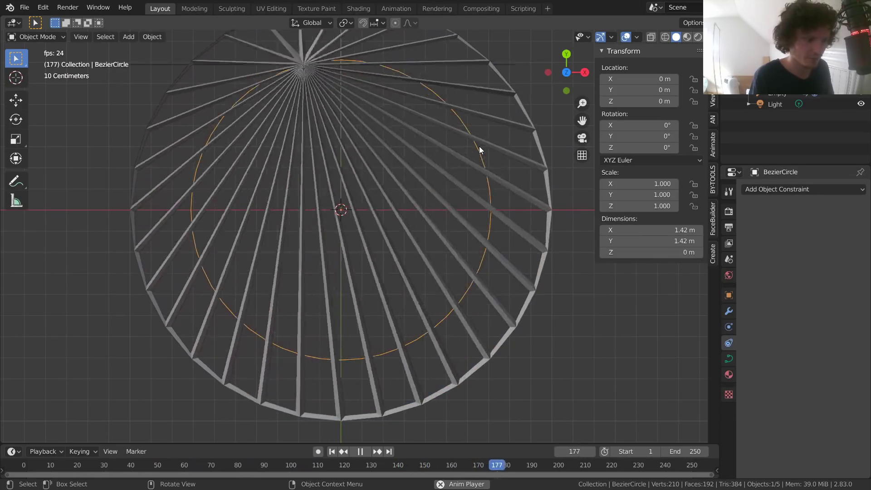
pyautogui.press('Tab')
pyautogui.click(491, 210)
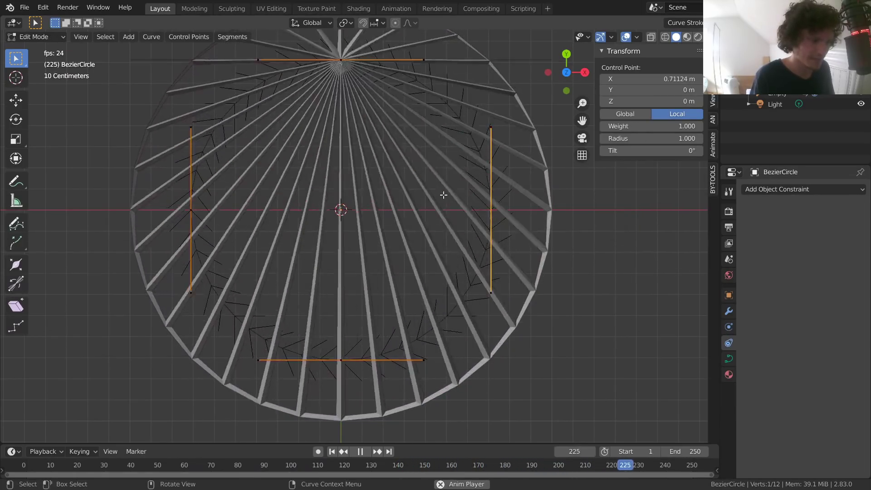
pyautogui.press('g')
pyautogui.click(416, 201)
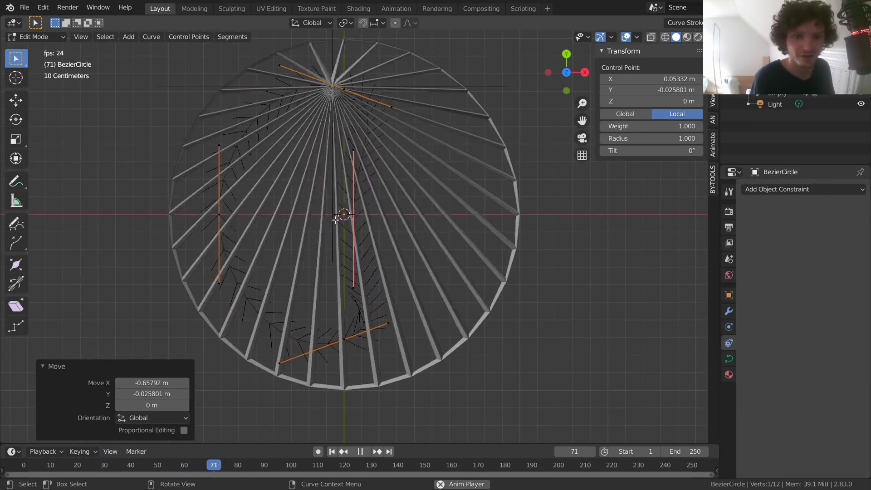
# - Show the viewport in rendered shading and move the same control point about 0.36 m further along -X, past the centre
pyautogui.click(698, 39)
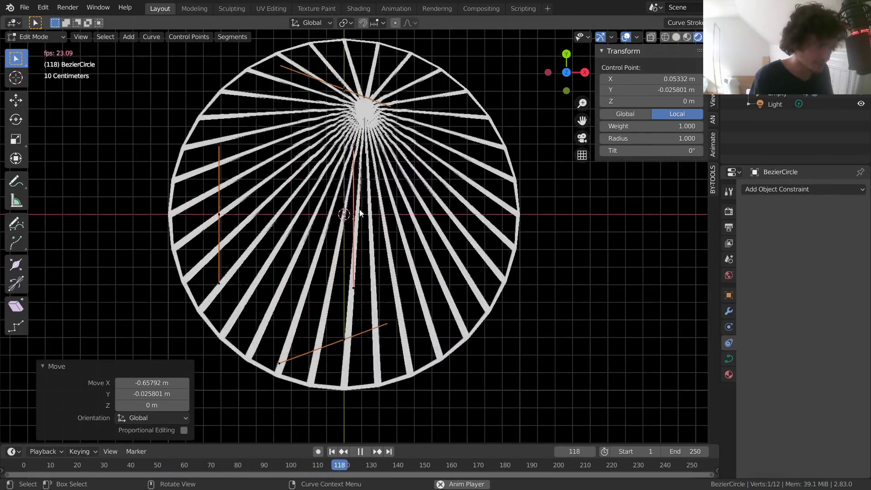
pyautogui.press('g')
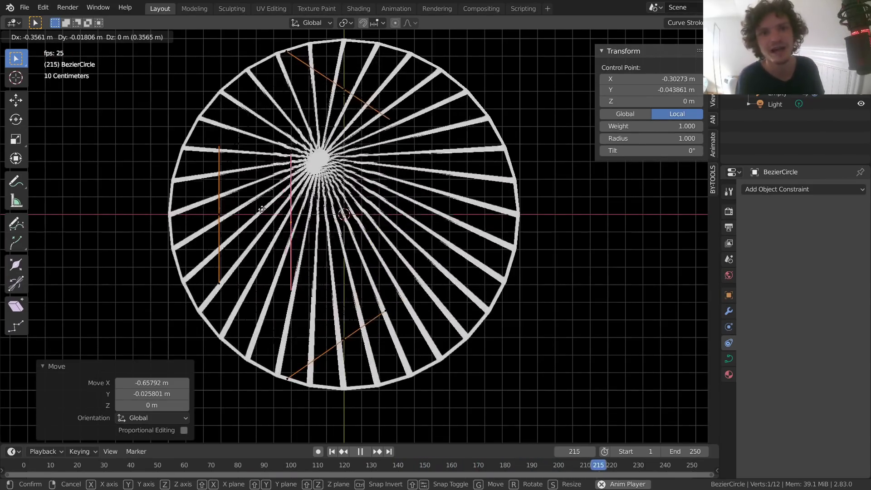
pyautogui.click(262, 210)
# - Search the add-ons in the preferences for "curv" and "extr" to check the Extra Objects add-ons, and close the preferences
pyautogui.click(43, 8)
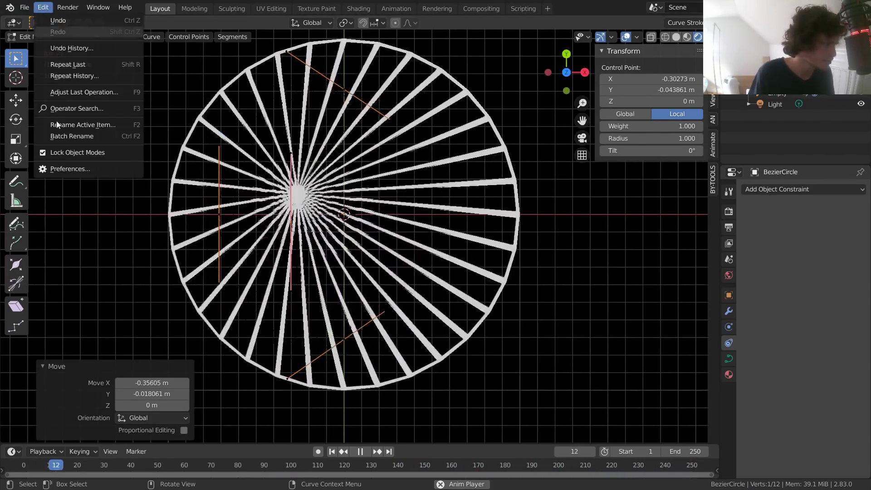
pyautogui.click(70, 172)
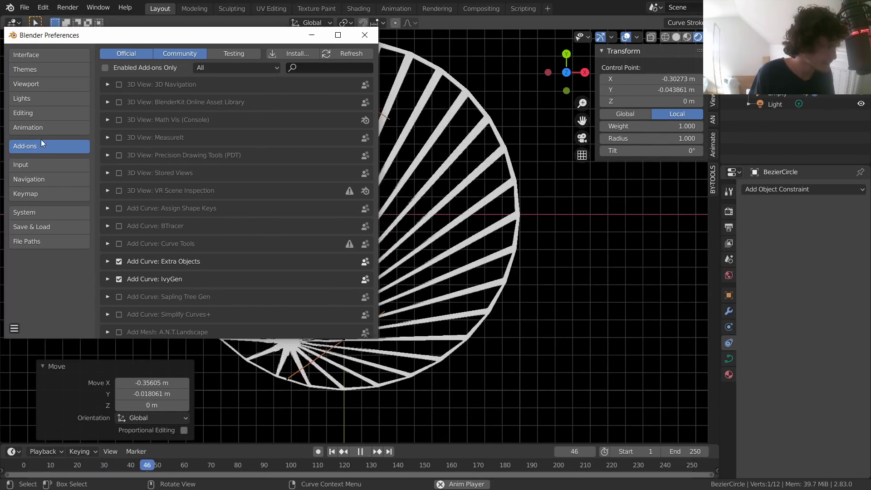
pyautogui.click(316, 68)
pyautogui.write('curv')
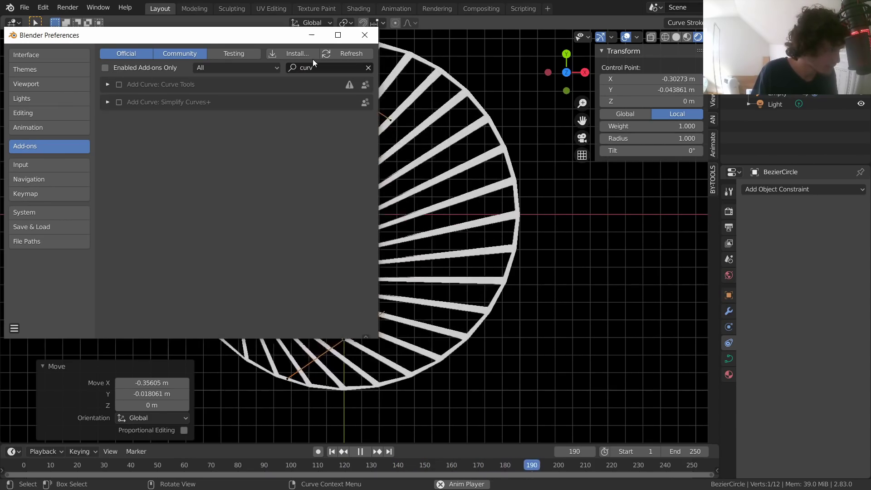
pyautogui.press('BackSpace')
pyautogui.press('BackSpace')
pyautogui.press('BackSpace')
pyautogui.press('BackSpace')
pyautogui.write('extr')
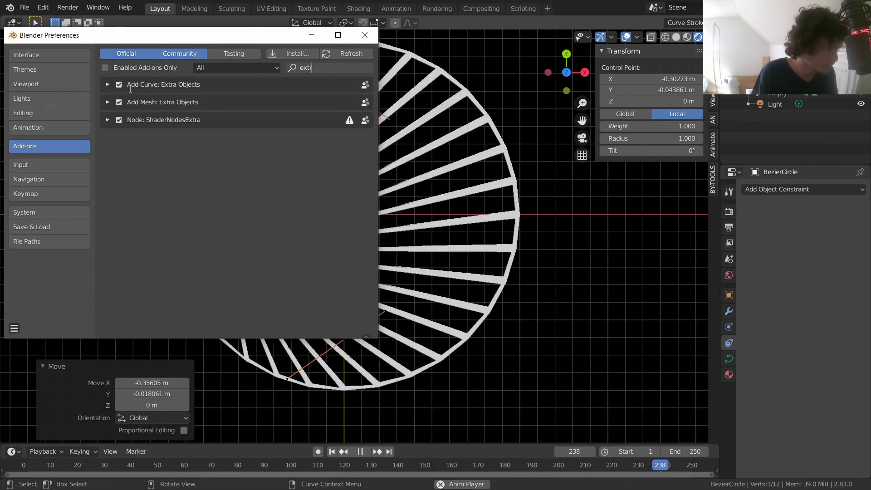
pyautogui.click(364, 35)
# - Return the reshaped Bezier circle to Object Mode and replay the animation along the new path
pyautogui.press('a')
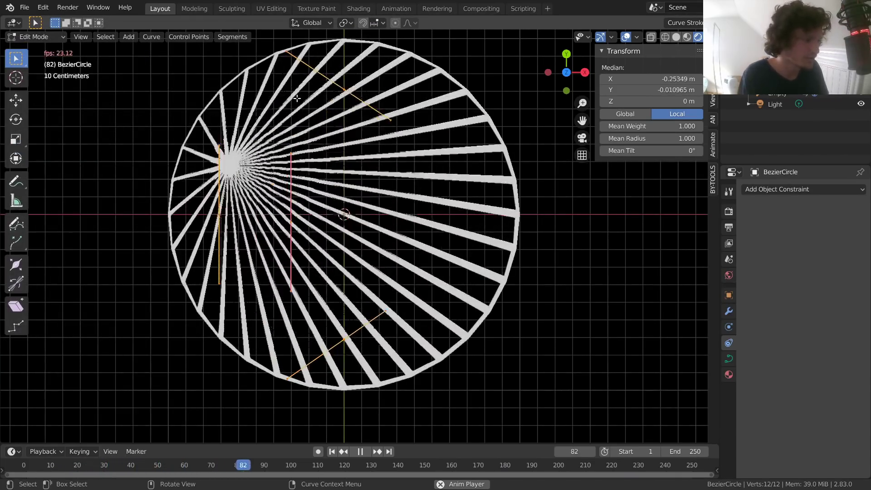
pyautogui.press('Tab')
pyautogui.press('space')
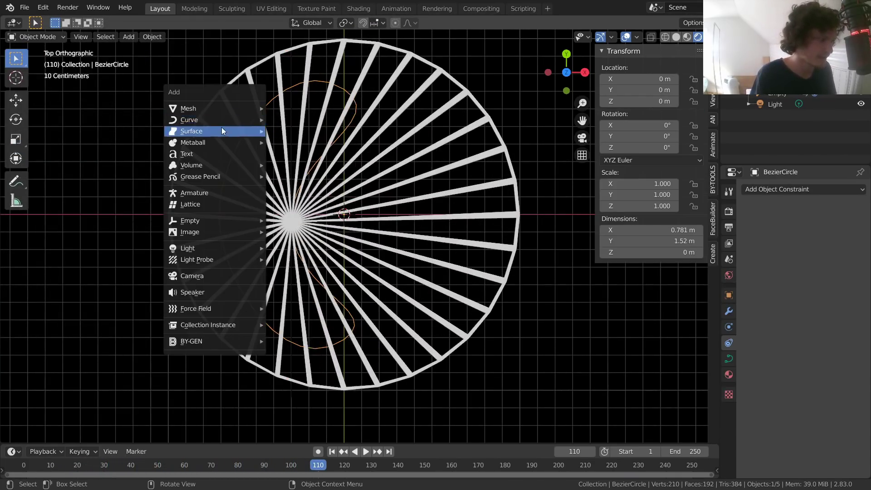
pyautogui.press('Escape')
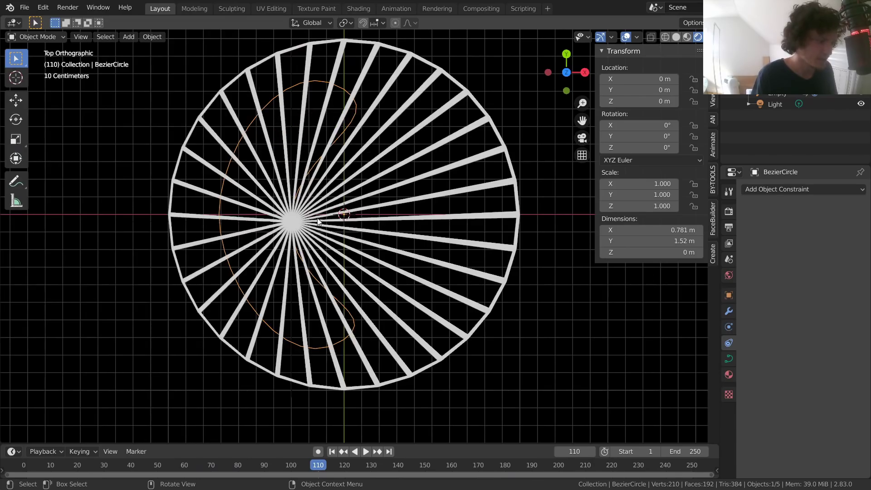
pyautogui.press('space')
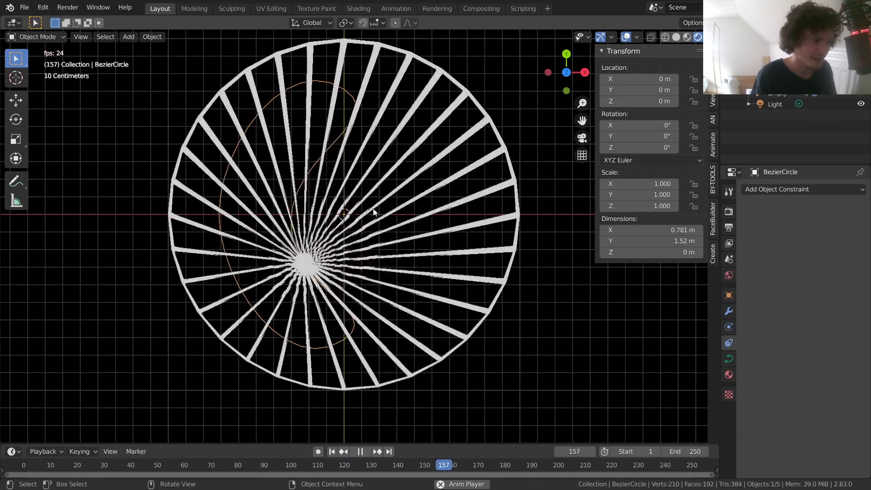
# - Pause the playback, move the Bezier circle's -X control point outward well beyond the wheel's rim, and replay the animation in Object Mode
pyautogui.click(511, 157)
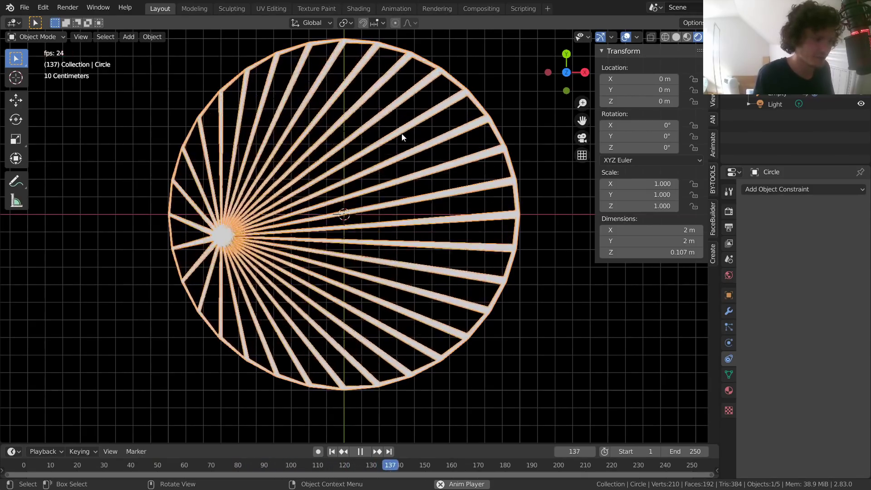
pyautogui.press('Tab')
pyautogui.press('Tab')
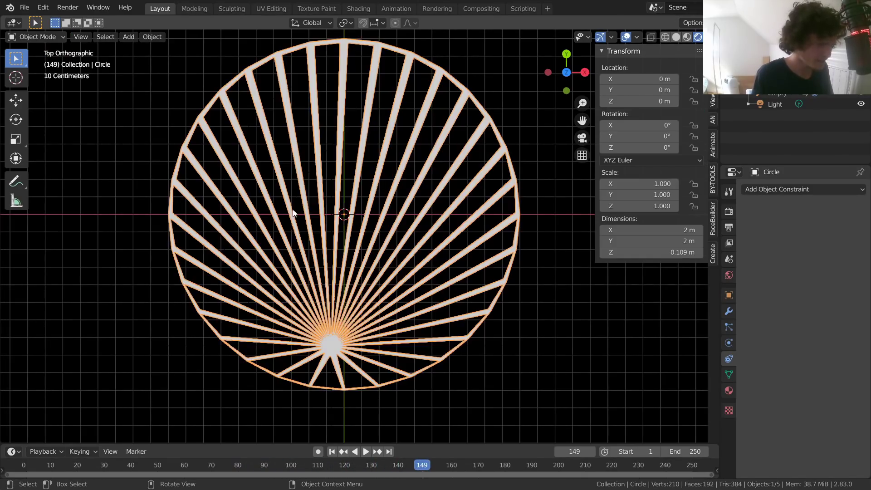
pyautogui.press('Tab')
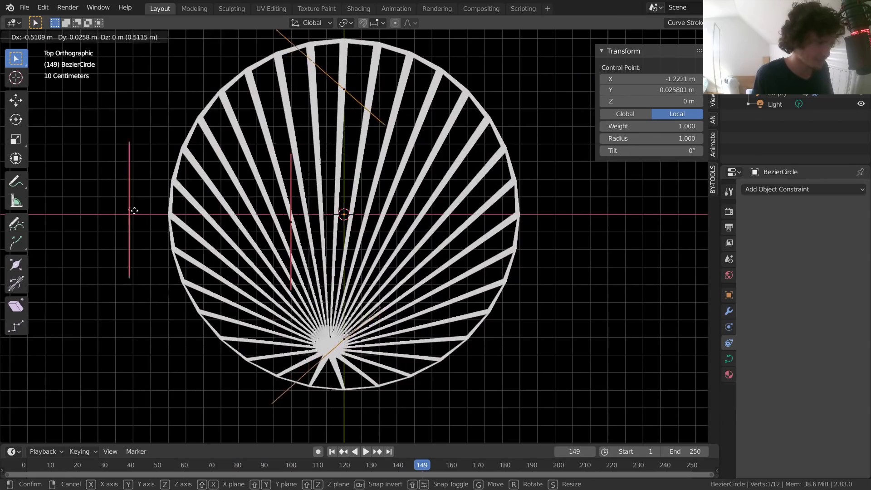
pyautogui.click(135, 211)
pyautogui.press('Tab')
pyautogui.press('space')
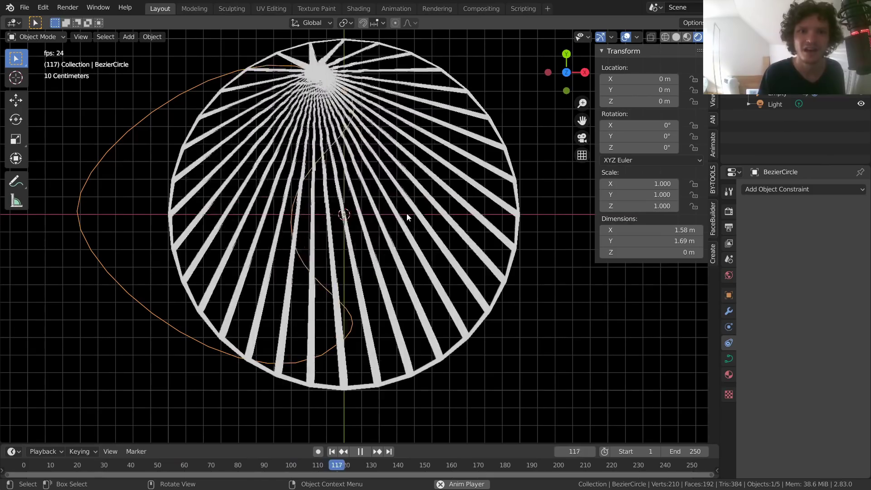
# - Stop the playback, undo all control point moves on the Bezier circle, and replay the animation in Object Mode
pyautogui.press('space')
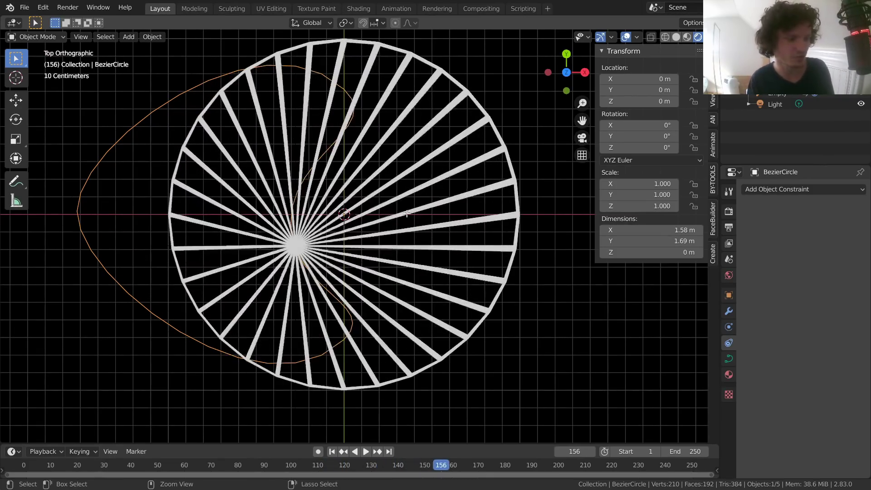
pyautogui.press('Tab')
pyautogui.press('Tab')
pyautogui.click(407, 213)
pyautogui.press('Tab')
pyautogui.press('Tab')
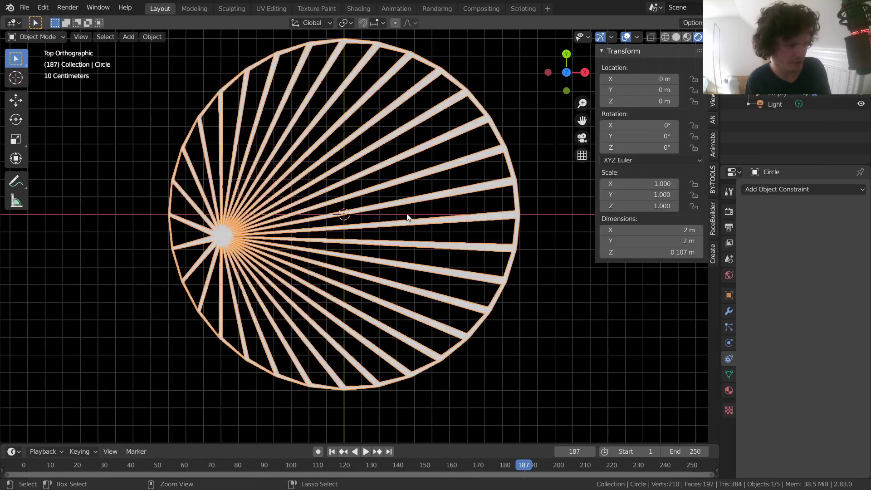
pyautogui.hotkey('ctrl', 'z')
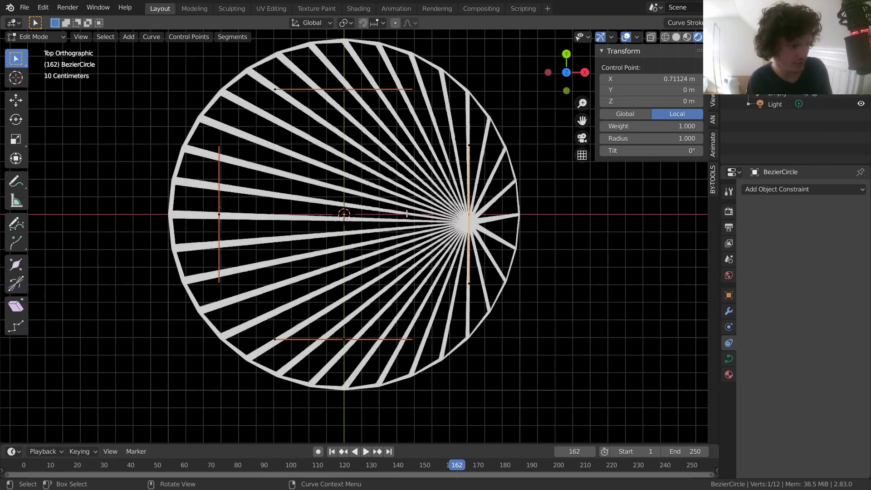
pyautogui.press('Tab')
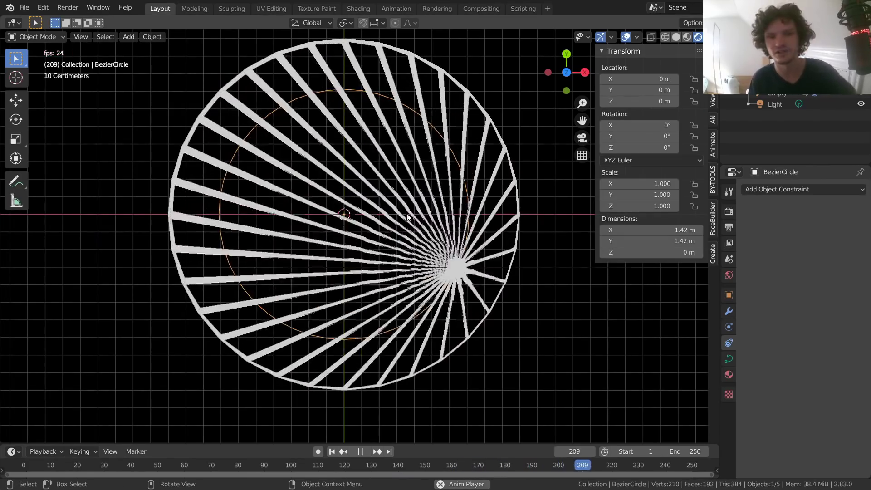